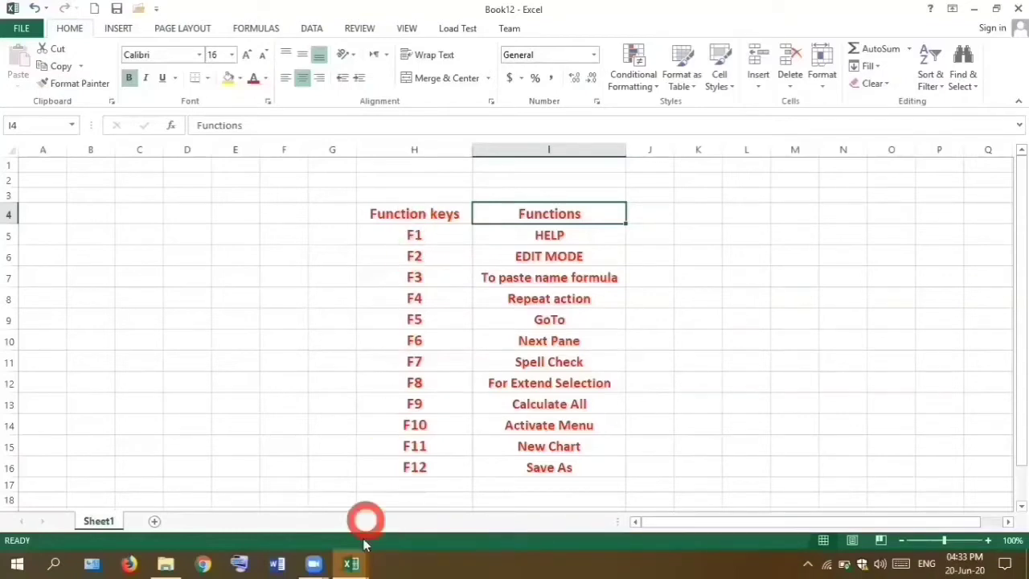
- Switch to the "new excel file" workbook, select empty cell K5 on Sheet1, and open Excel Help
{"action": "mouse_move", "coordinate": [351, 563]}
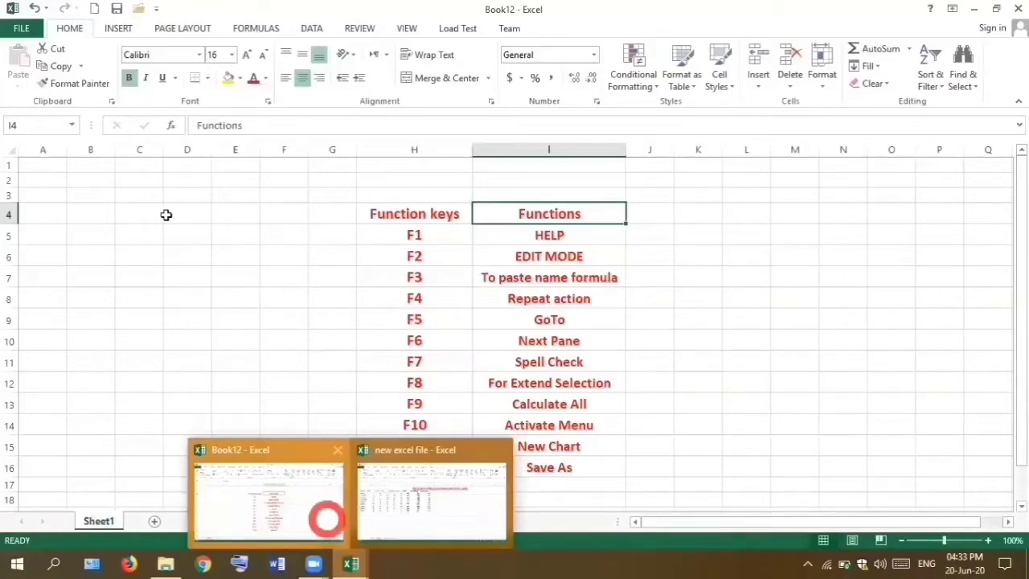
{"action": "left_click", "coordinate": [431, 500]}
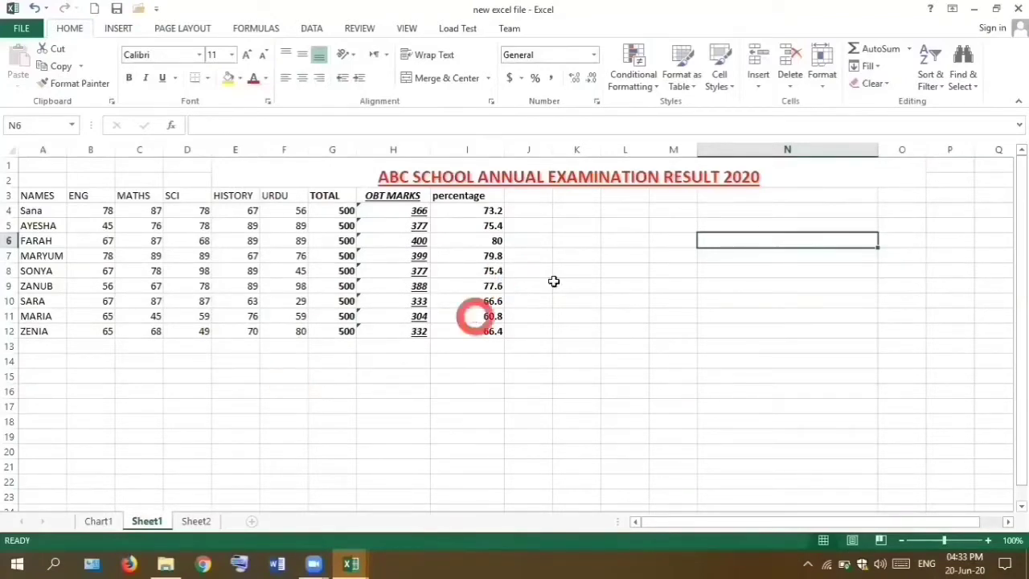
{"action": "left_click", "coordinate": [572, 224]}
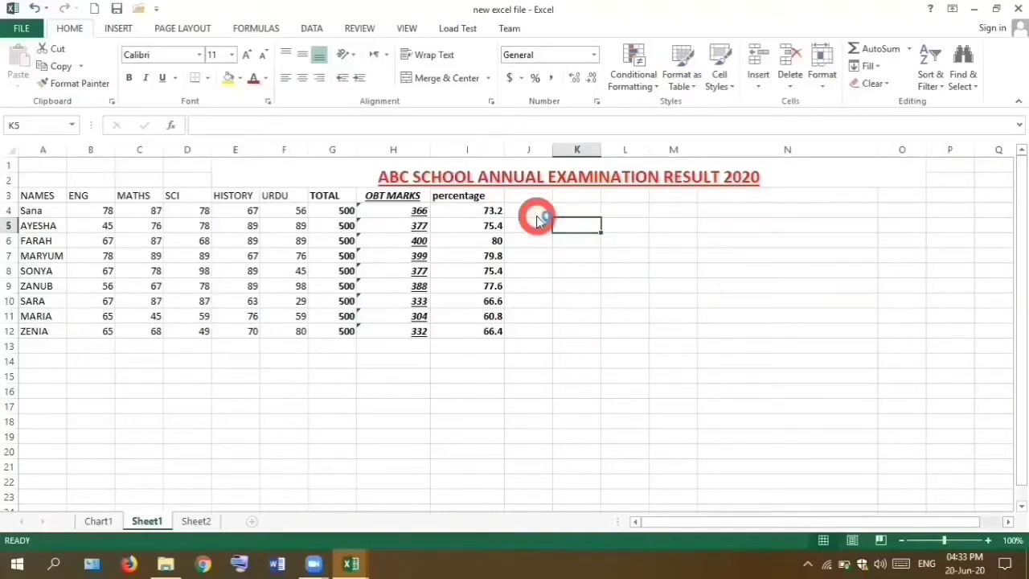
{"action": "key", "text": "F1"}
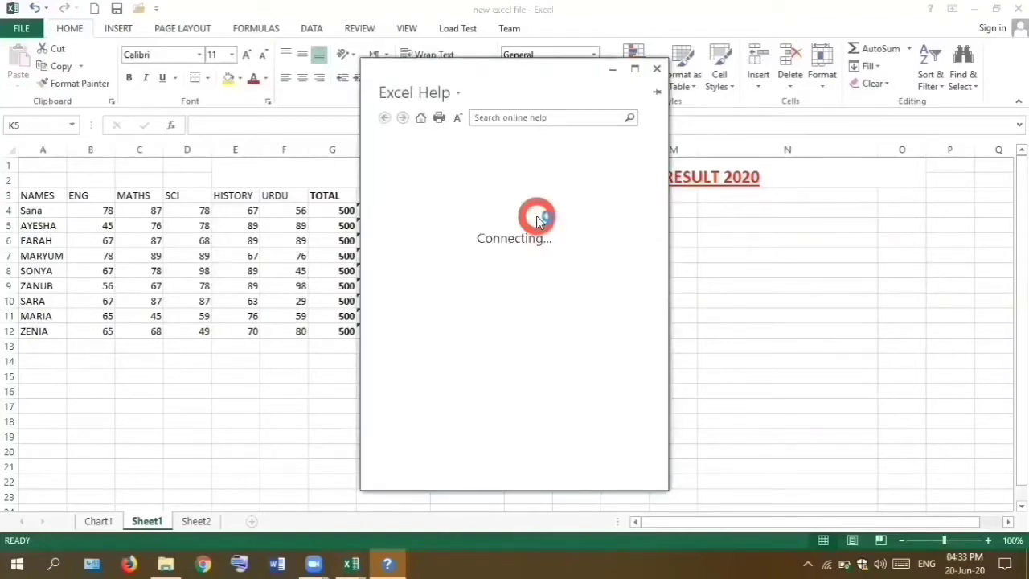
{"action": "left_click", "coordinate": [538, 294]}
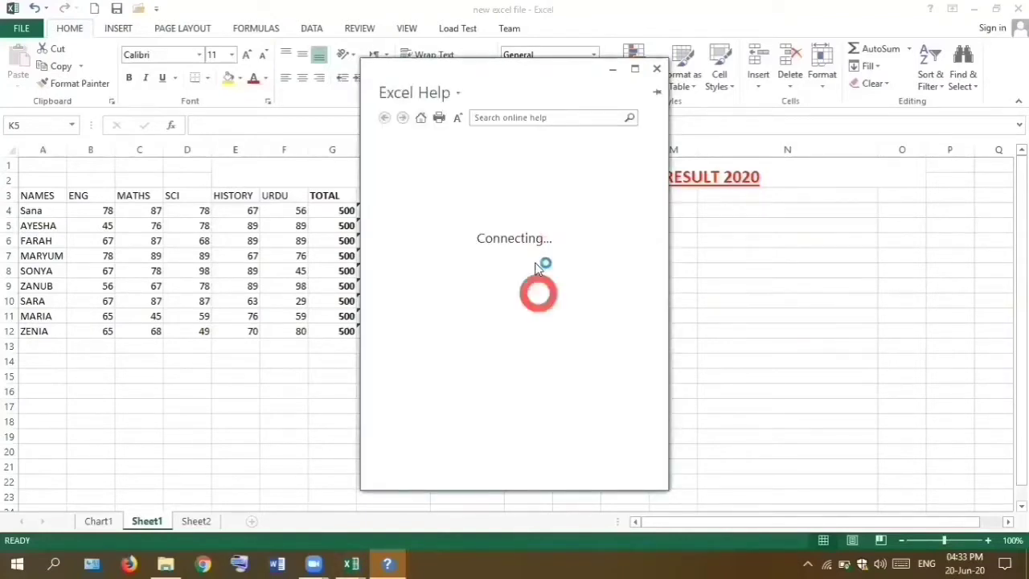
{"action": "left_click", "coordinate": [453, 145]}
{"action": "left_click", "coordinate": [545, 113]}
{"action": "left_click", "coordinate": [641, 410]}
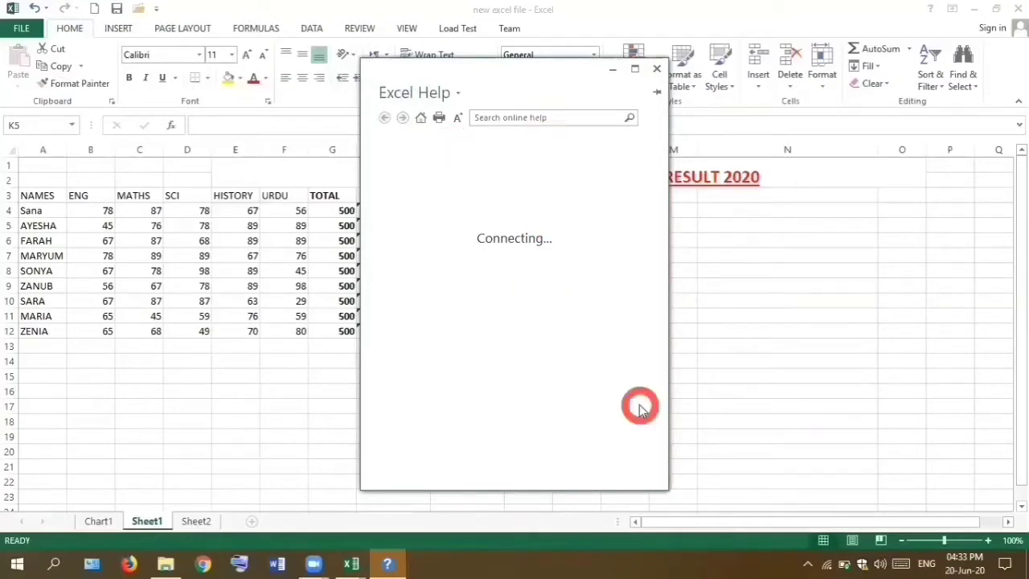
{"action": "left_click", "coordinate": [613, 287]}
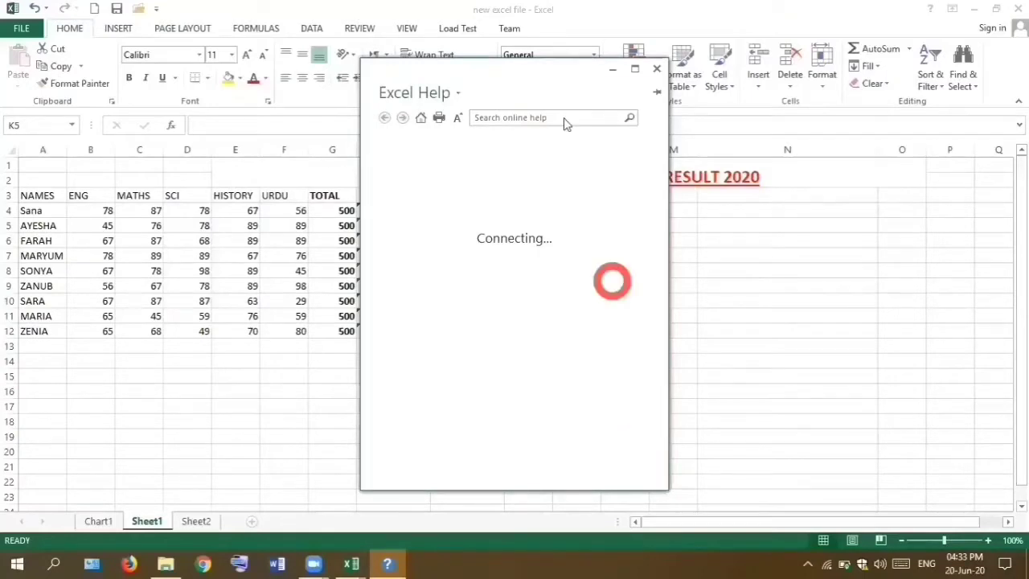
- Search the online help for "formula"
{"action": "left_click", "coordinate": [554, 118]}
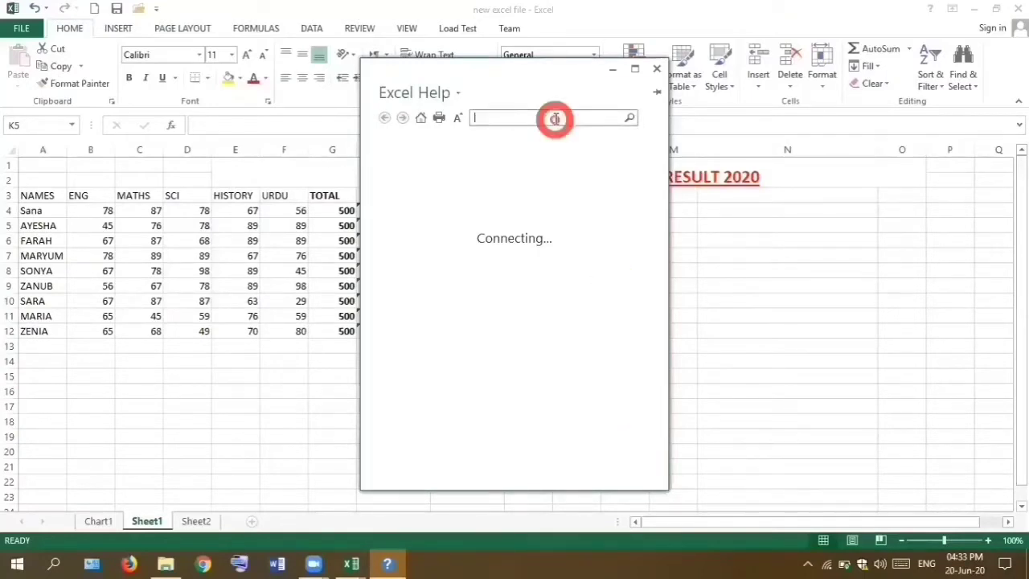
{"action": "type", "text": "formula"}
{"action": "key", "text": "Return"}
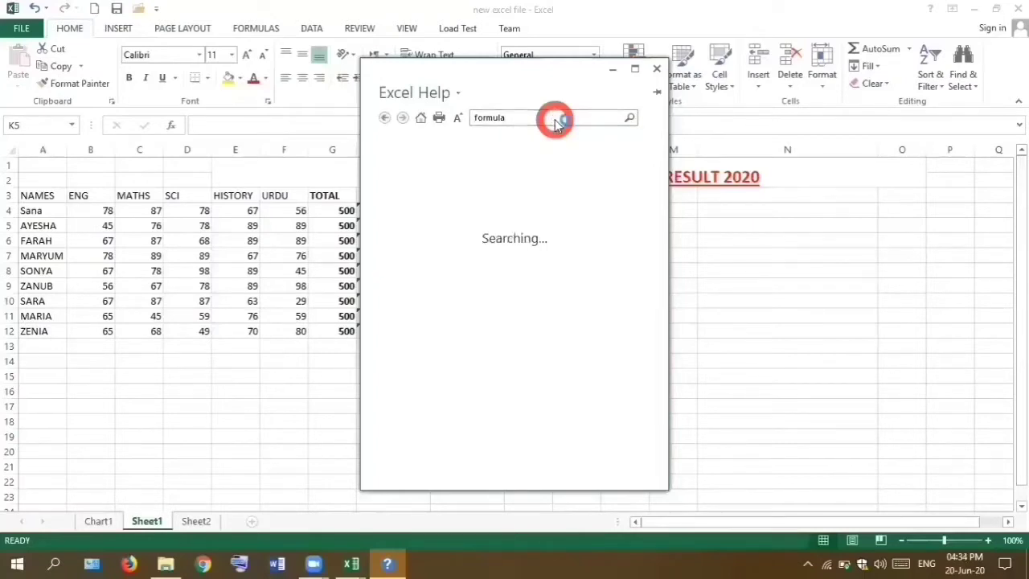
{"action": "left_click", "coordinate": [630, 119]}
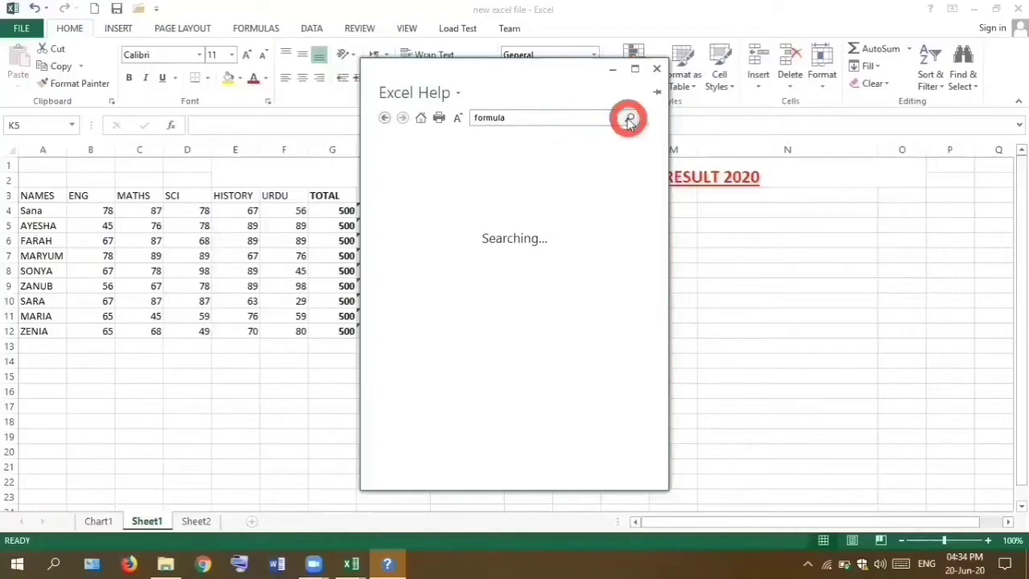
{"action": "left_click", "coordinate": [468, 241]}
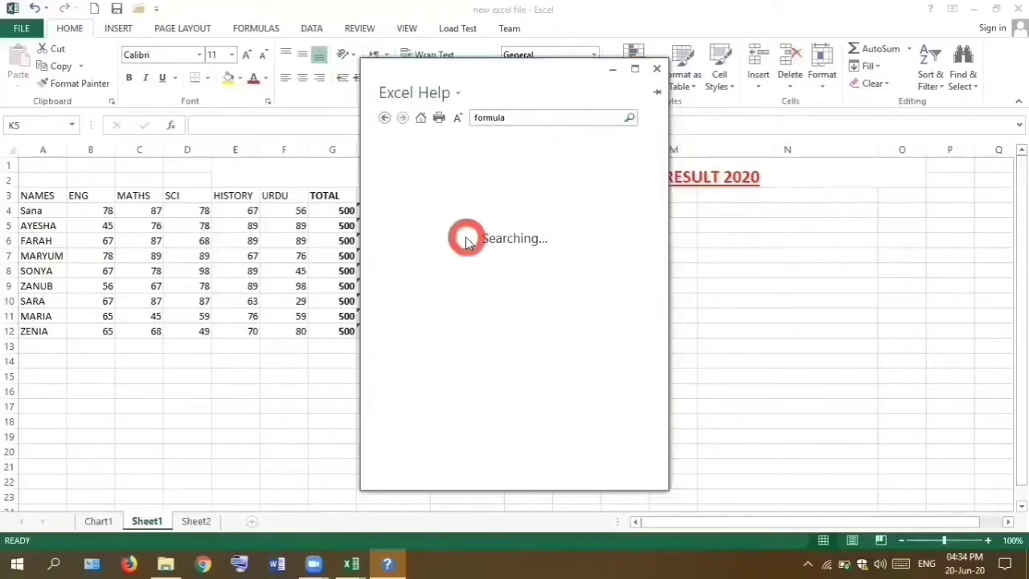
{"action": "left_click", "coordinate": [506, 207]}
{"action": "left_click", "coordinate": [507, 170]}
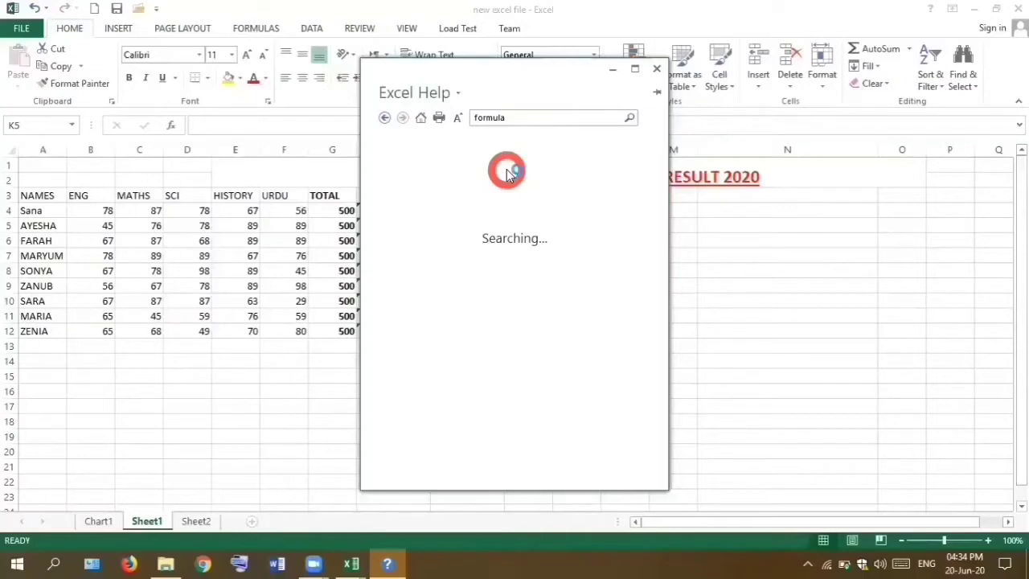
{"action": "left_click", "coordinate": [544, 255]}
{"action": "left_click", "coordinate": [545, 266]}
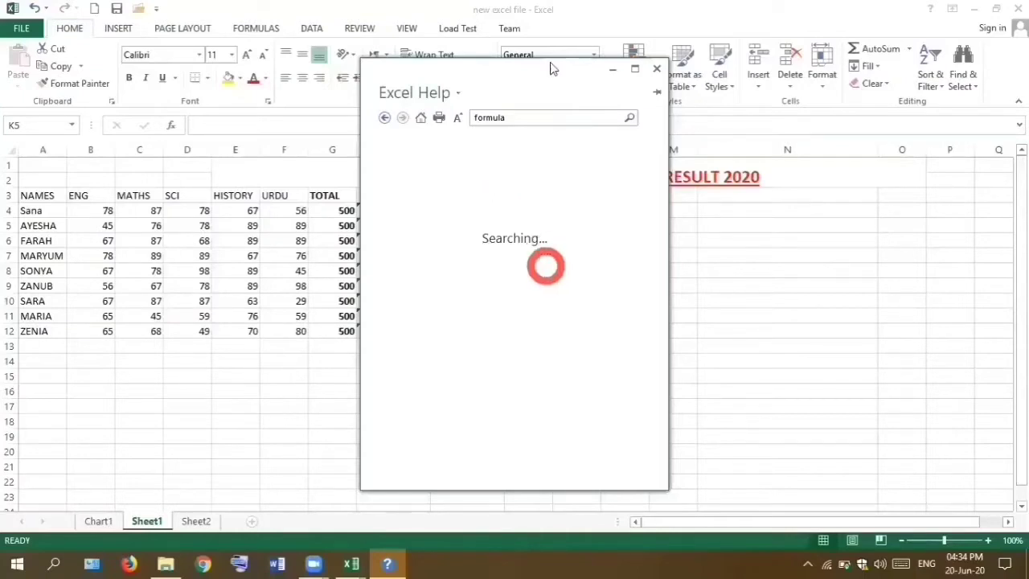
{"action": "left_click", "coordinate": [553, 64]}
{"action": "left_click", "coordinate": [477, 61]}
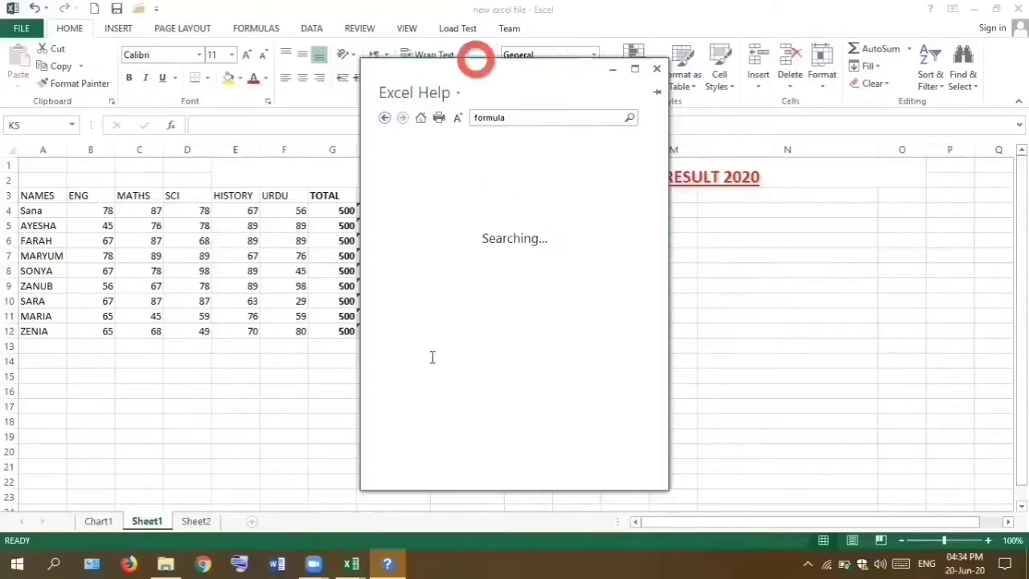
{"action": "left_click", "coordinate": [565, 253]}
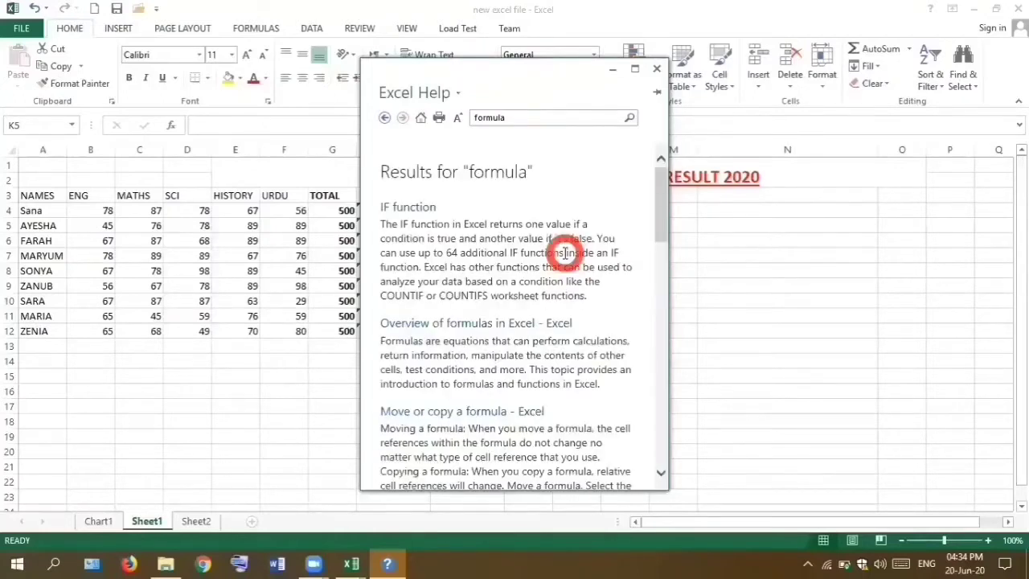
- Review the help results for "formula", from the IF function down to the PPMT function, and close the Help window
{"action": "left_click", "coordinate": [538, 121]}
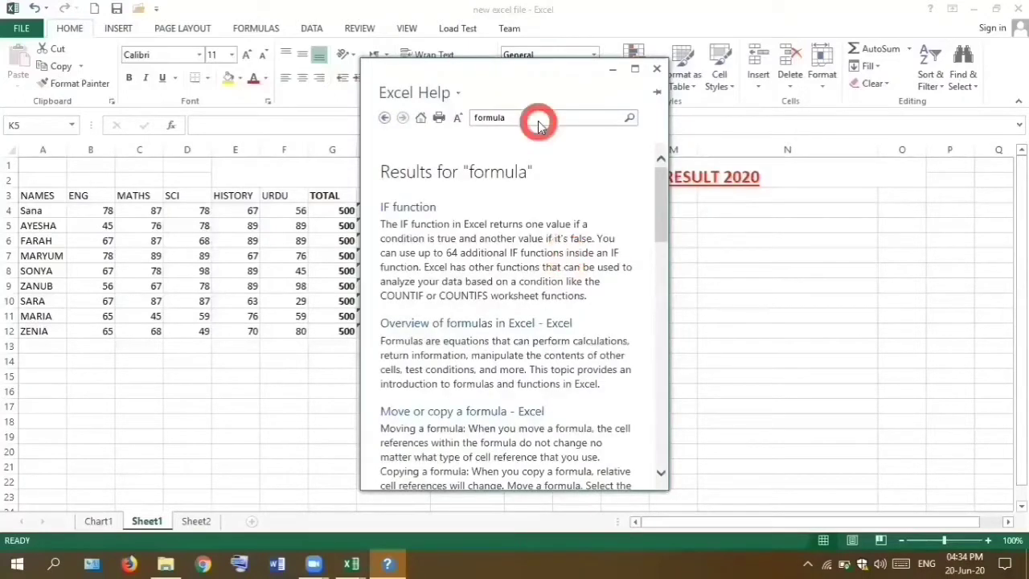
{"action": "left_click", "coordinate": [516, 122]}
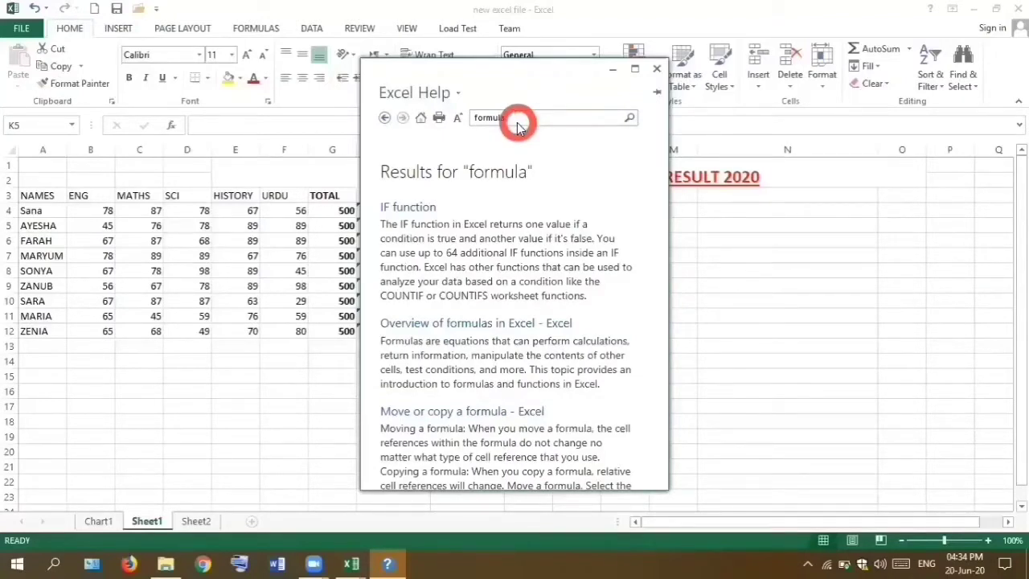
{"action": "left_click", "coordinate": [428, 258]}
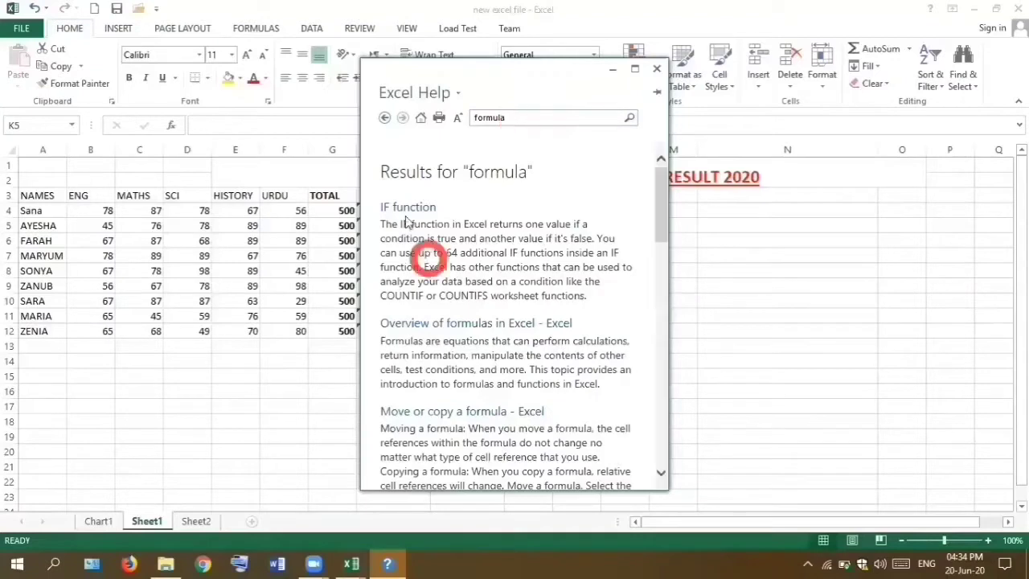
{"action": "left_click", "coordinate": [466, 330]}
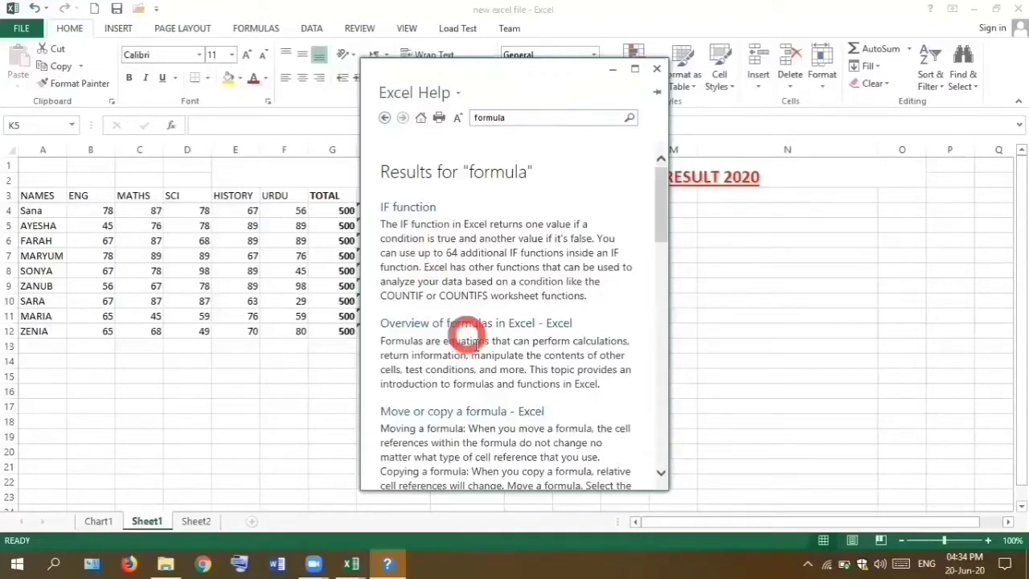
{"action": "left_click", "coordinate": [512, 359]}
{"action": "left_click", "coordinate": [424, 363]}
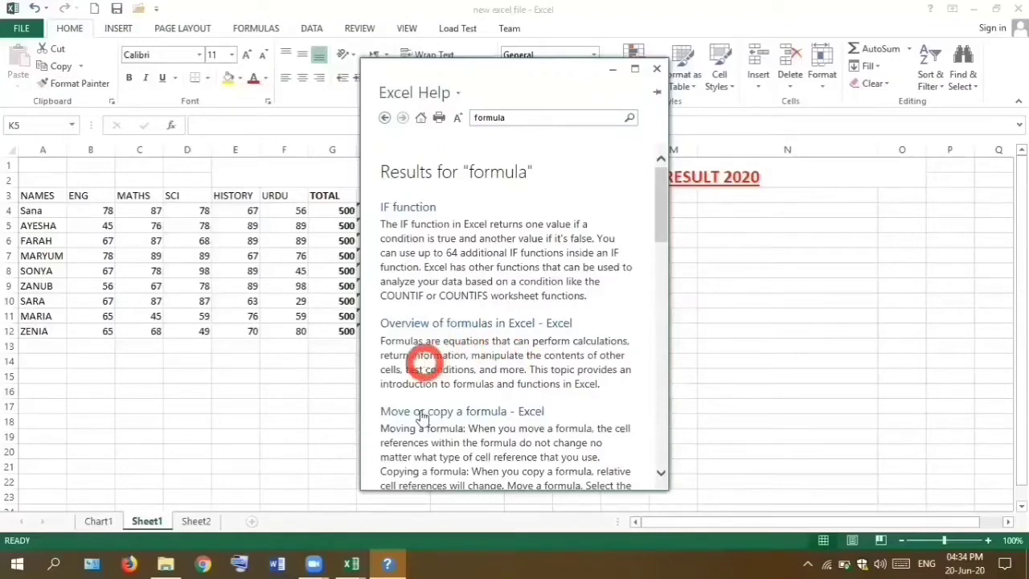
{"action": "left_click", "coordinate": [660, 470]}
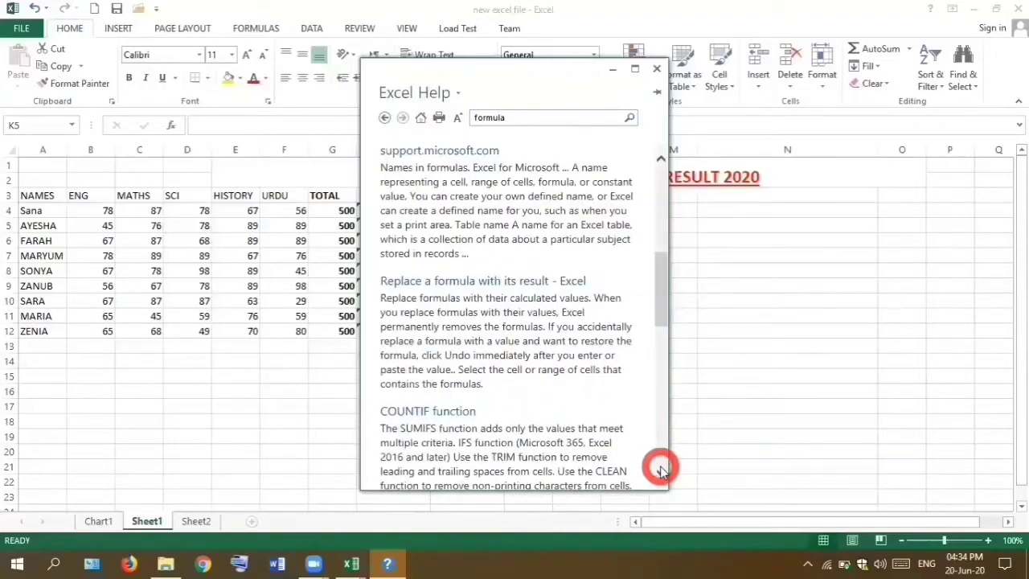
{"action": "left_click", "coordinate": [659, 470]}
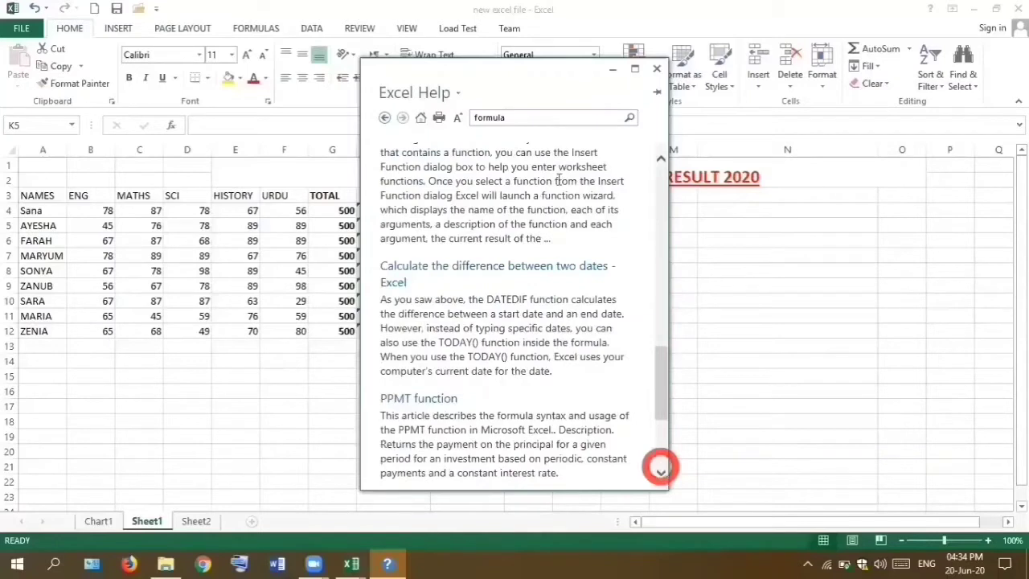
{"action": "left_click", "coordinate": [438, 271]}
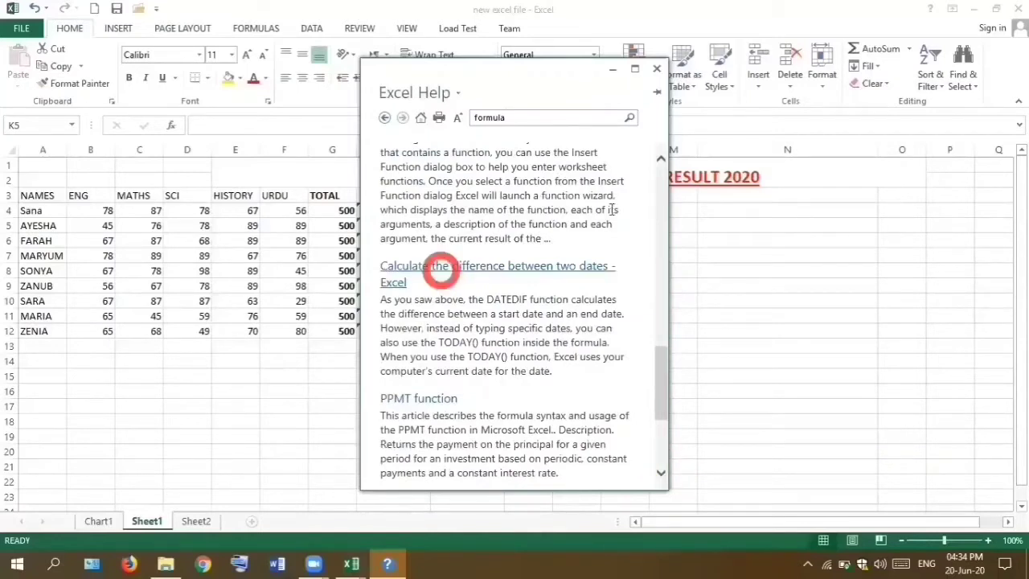
{"action": "left_click", "coordinate": [658, 71]}
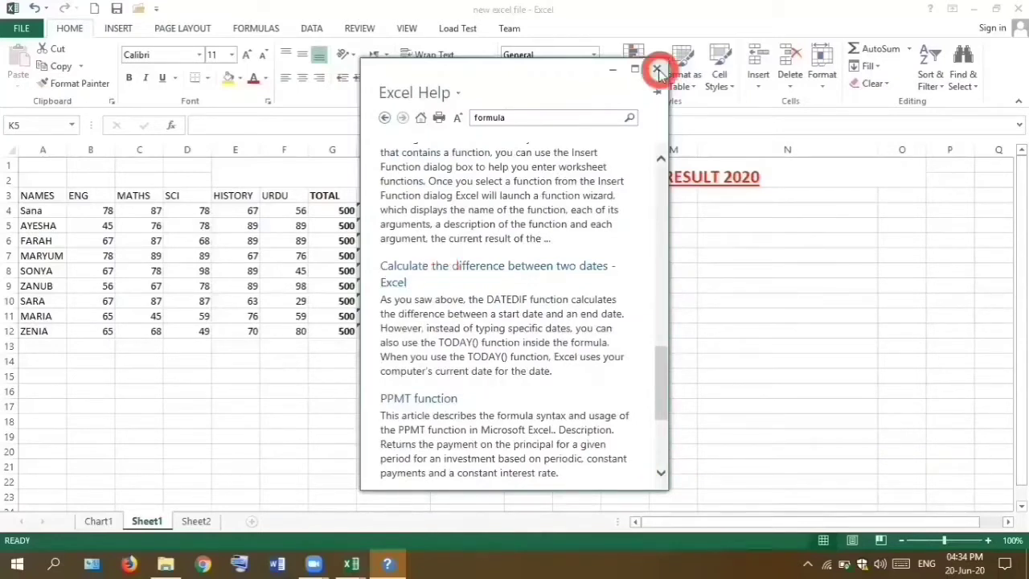
- Consult the function key list in the Book12 workbook and return to the "new excel file" workbook
{"action": "left_click", "coordinate": [338, 207]}
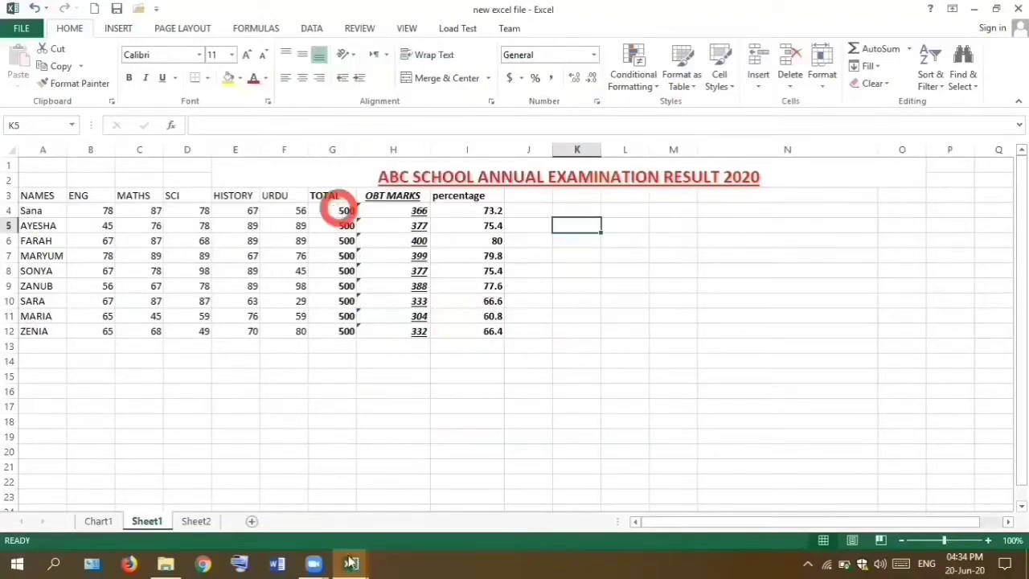
{"action": "mouse_move", "coordinate": [351, 560]}
{"action": "left_click", "coordinate": [290, 510]}
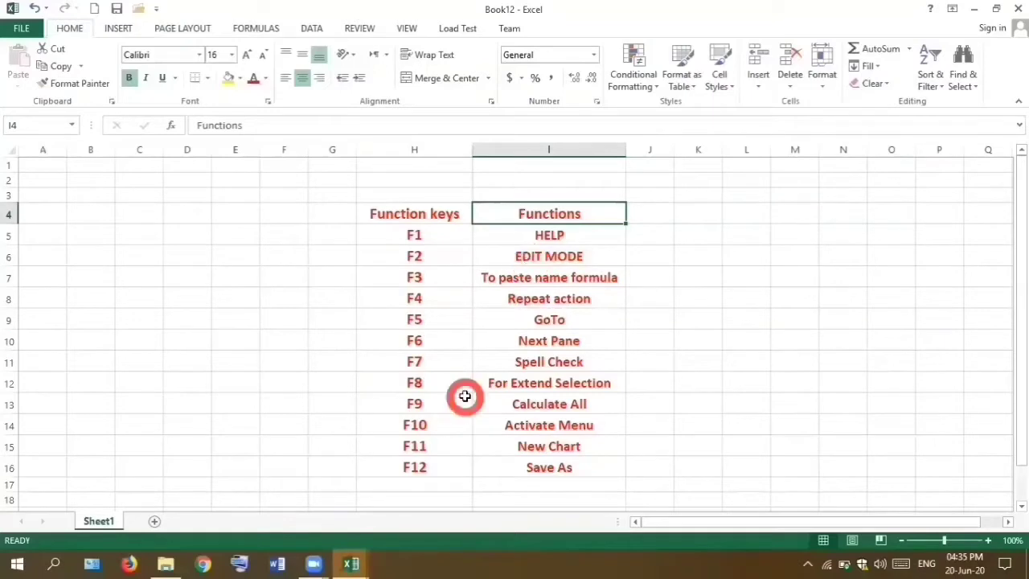
{"action": "mouse_move", "coordinate": [357, 563]}
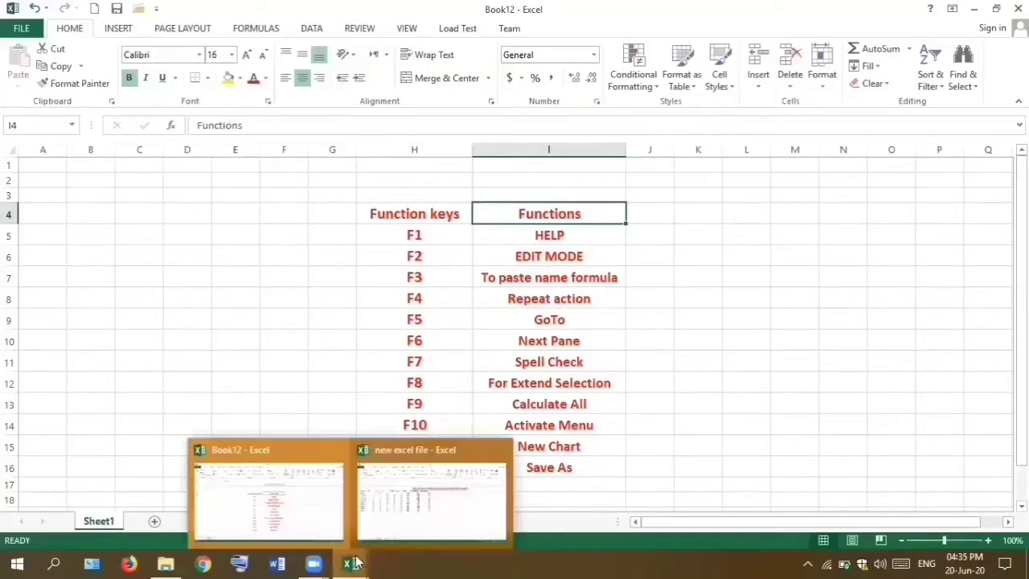
{"action": "left_click", "coordinate": [426, 522]}
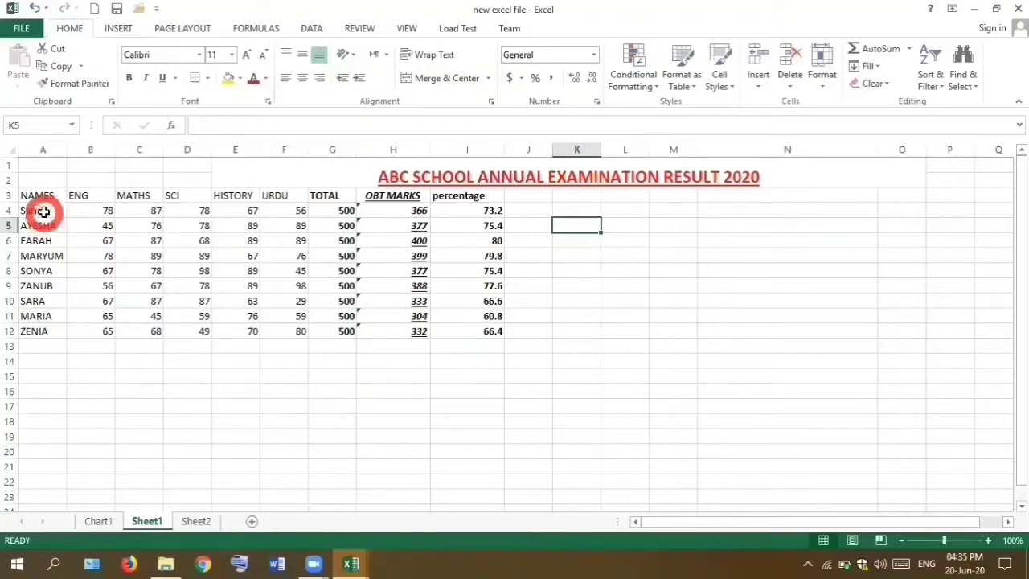
- Edit cell A4 in place, replacing the first student's name in the NAMES column with another first name
{"action": "left_click", "coordinate": [44, 211]}
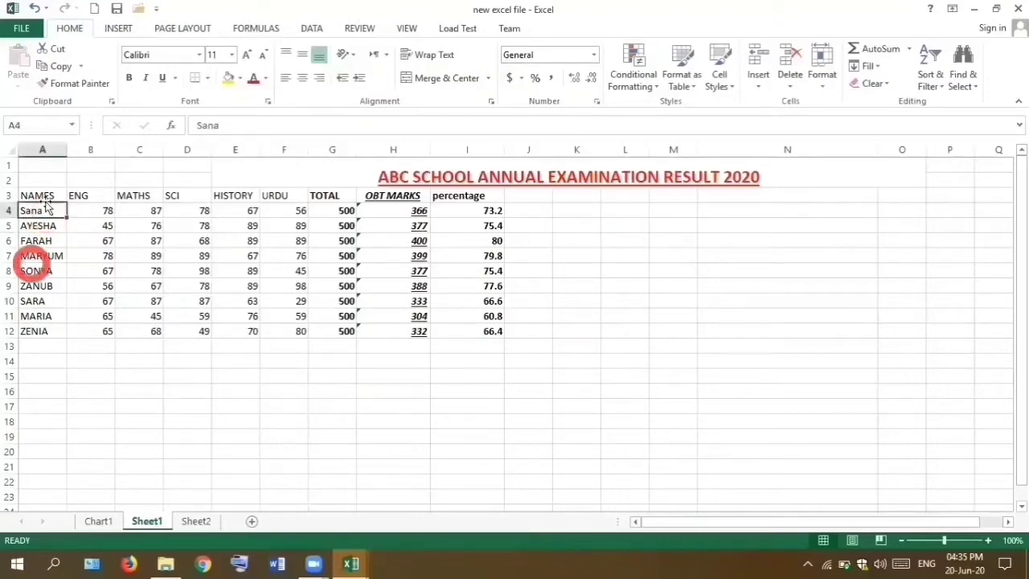
{"action": "left_click", "coordinate": [46, 212]}
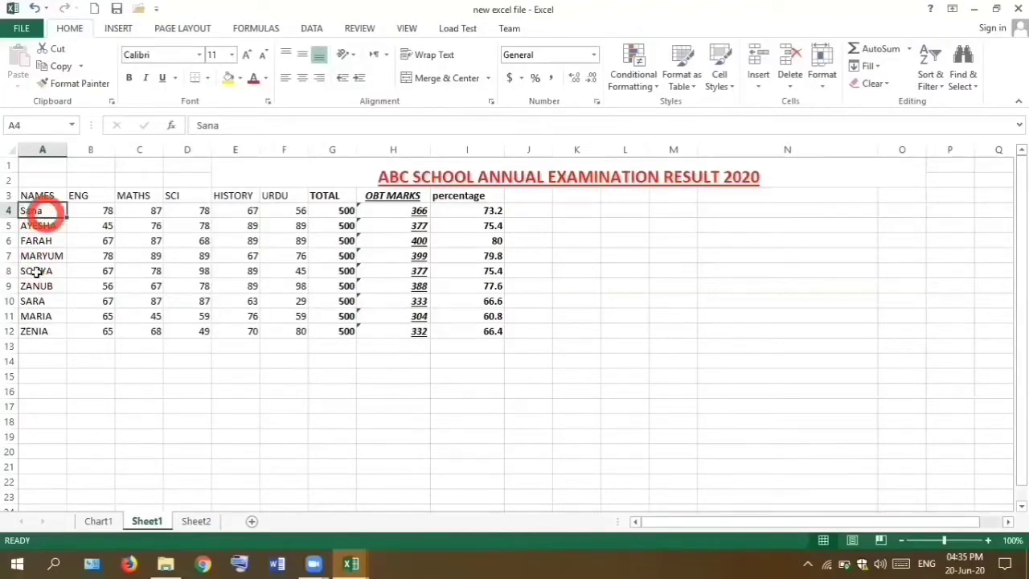
{"action": "left_click", "coordinate": [43, 215]}
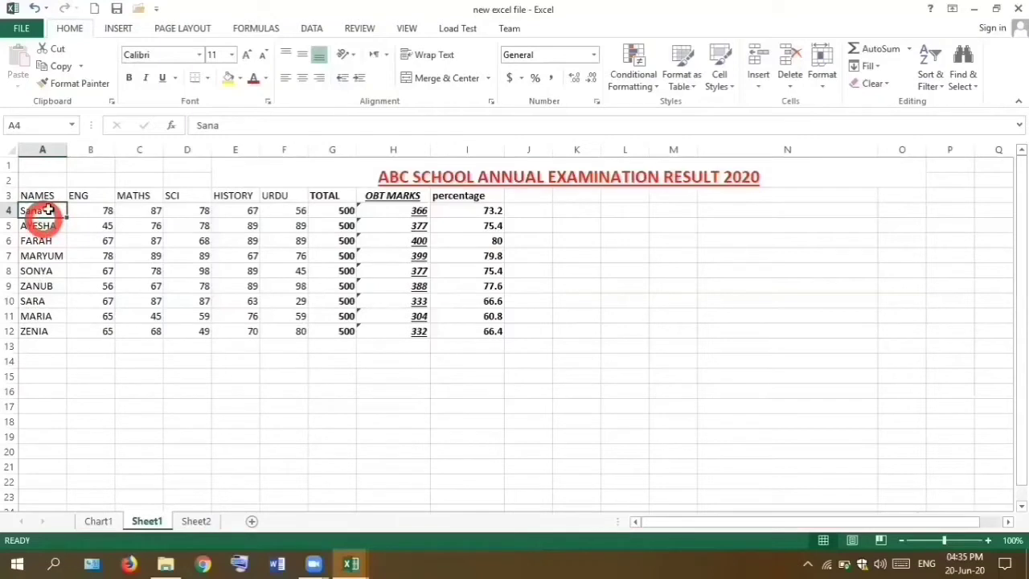
{"action": "double_click", "coordinate": [40, 204]}
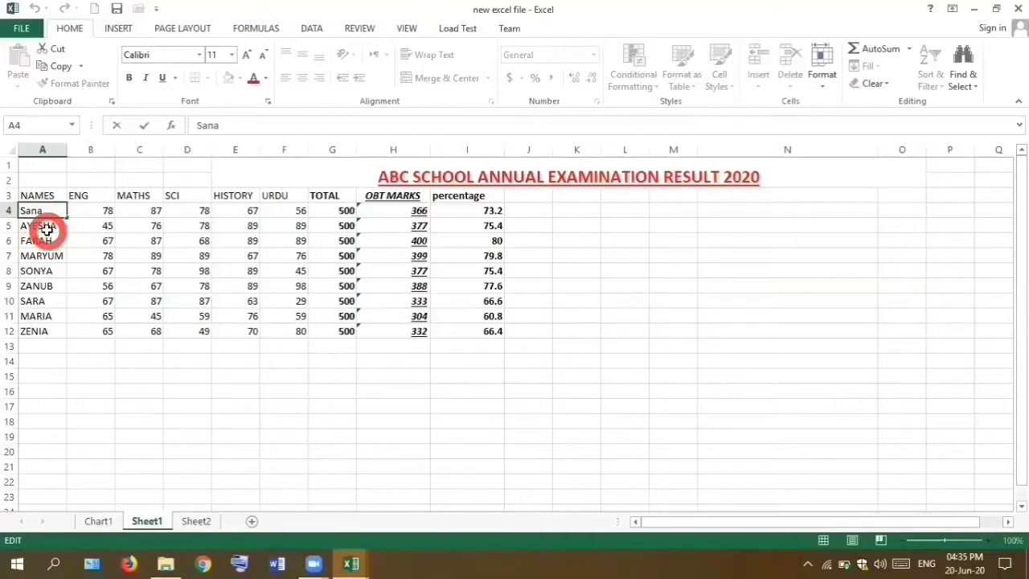
{"action": "key", "text": "BackSpace"}
{"action": "key", "text": "BackSpace"}
{"action": "key", "text": "BackSpace"}
{"action": "key", "text": "BackSpace"}
{"action": "type", "text": "salma"}
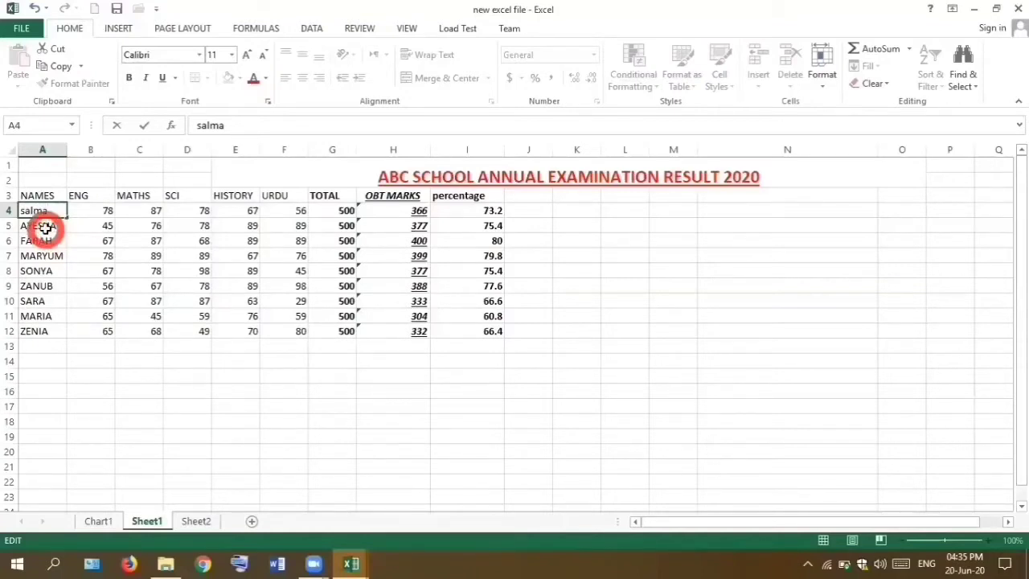
{"action": "left_click", "coordinate": [44, 227]}
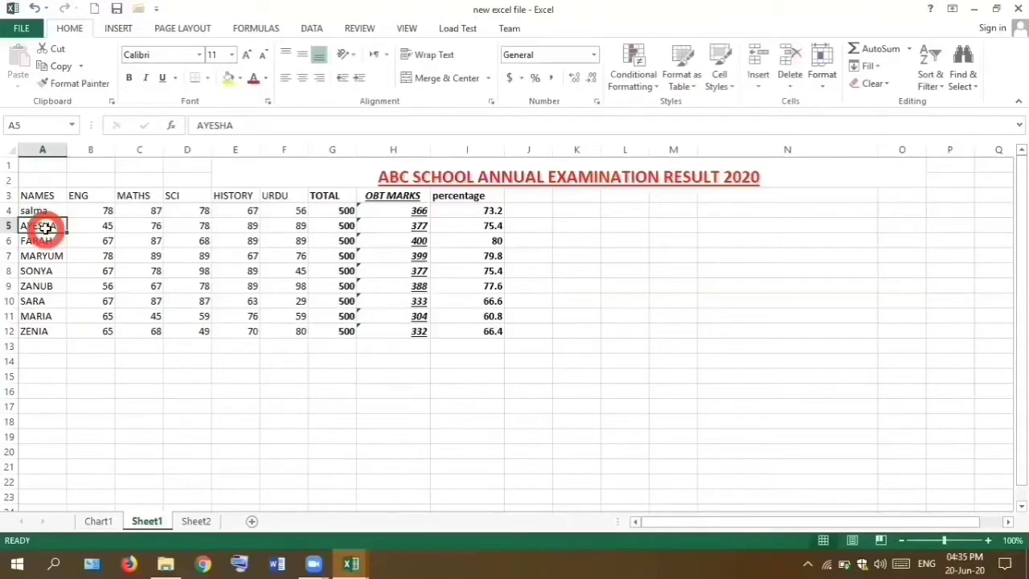
- Open the name in cell A5 for in-cell editing, leave edit mode, and select cell A6
{"action": "double_click", "coordinate": [44, 226]}
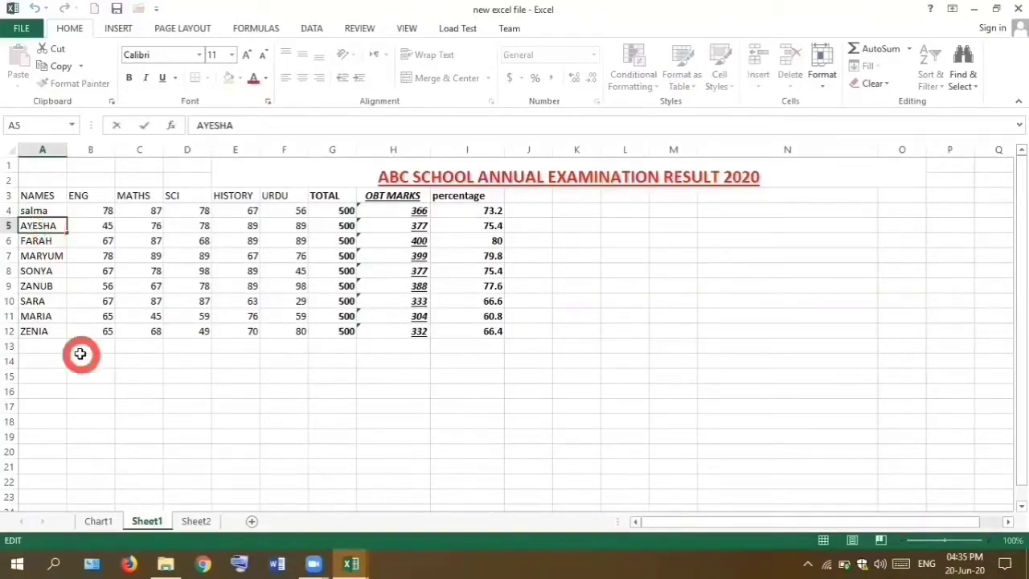
{"action": "left_click", "coordinate": [59, 223]}
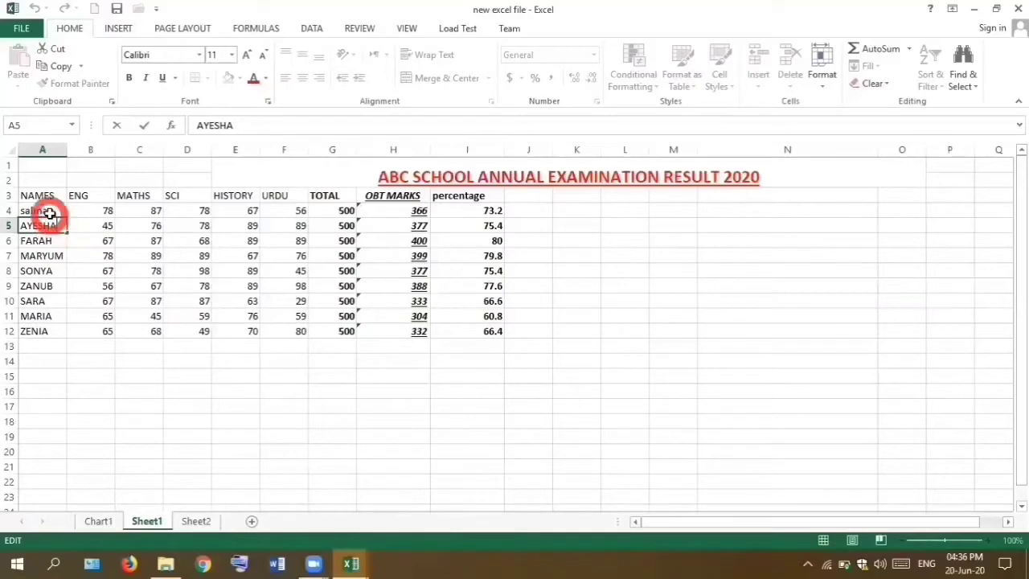
{"action": "key", "text": "Return"}
{"action": "key", "text": "ctrl+Down"}
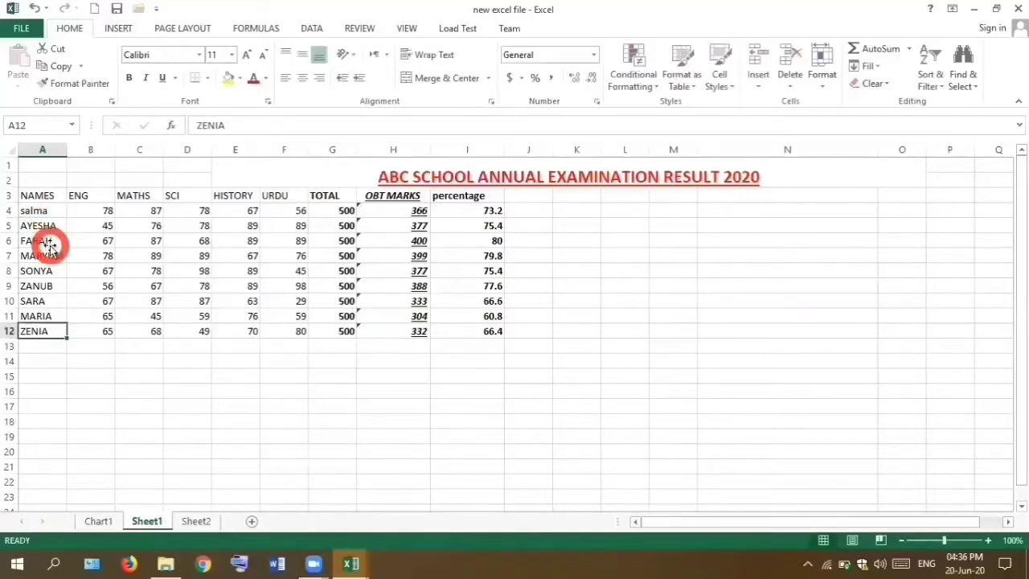
{"action": "left_click", "coordinate": [46, 240]}
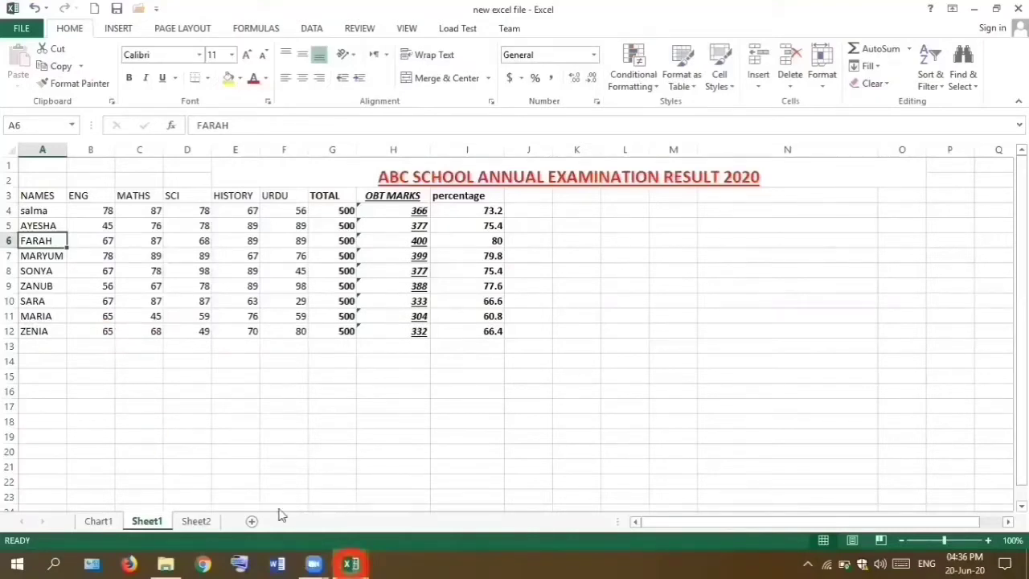
- Consult the function key list in the Book12 workbook and return to the "new excel file" workbook
{"action": "mouse_move", "coordinate": [350, 564]}
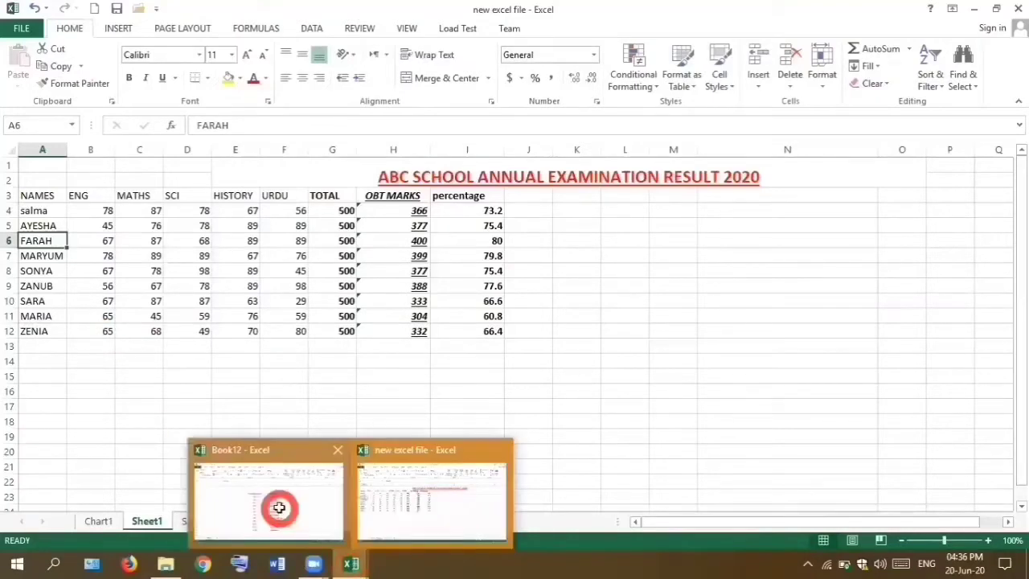
{"action": "left_click", "coordinate": [279, 508]}
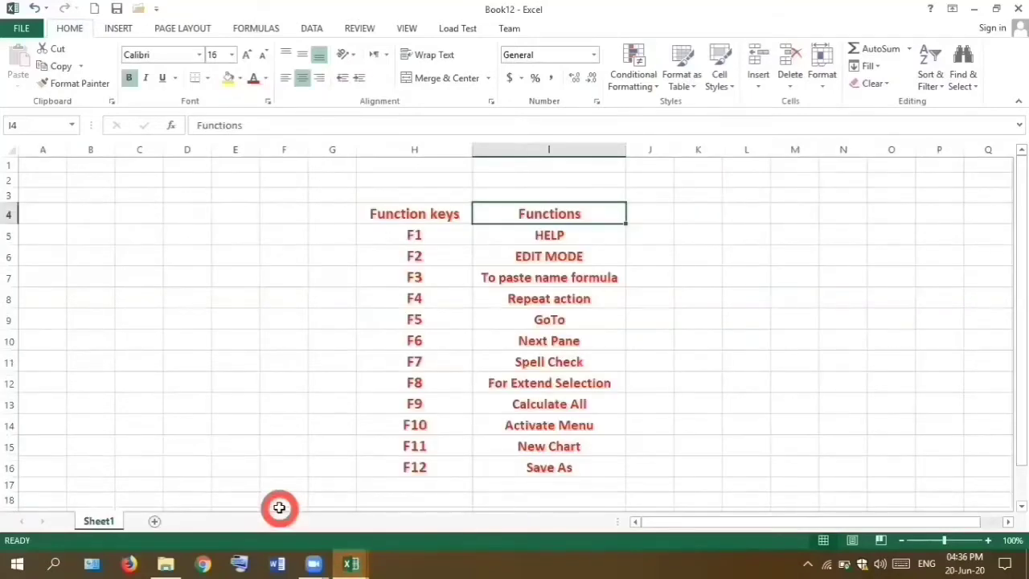
{"action": "left_click", "coordinate": [350, 562]}
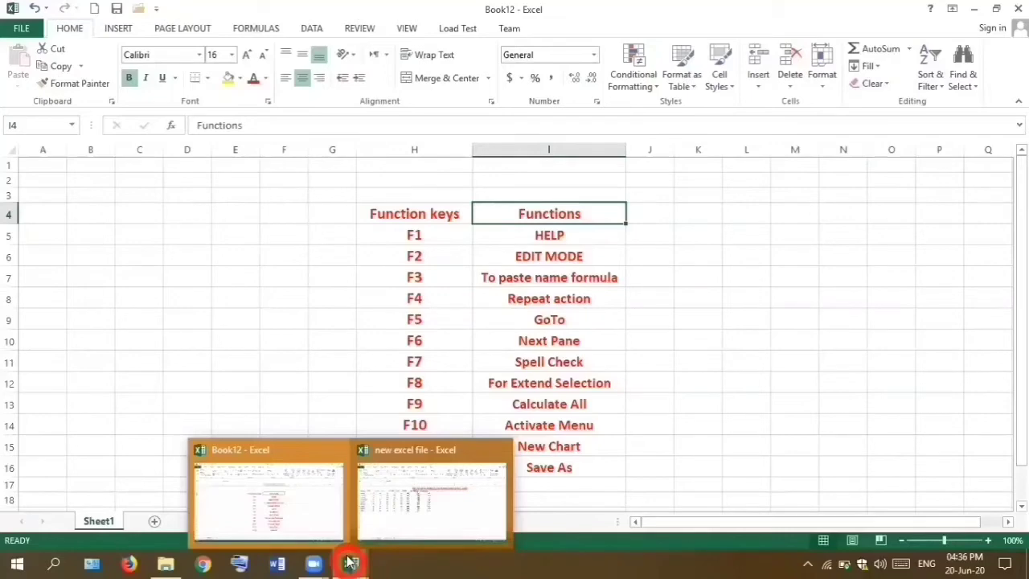
{"action": "left_click", "coordinate": [422, 515]}
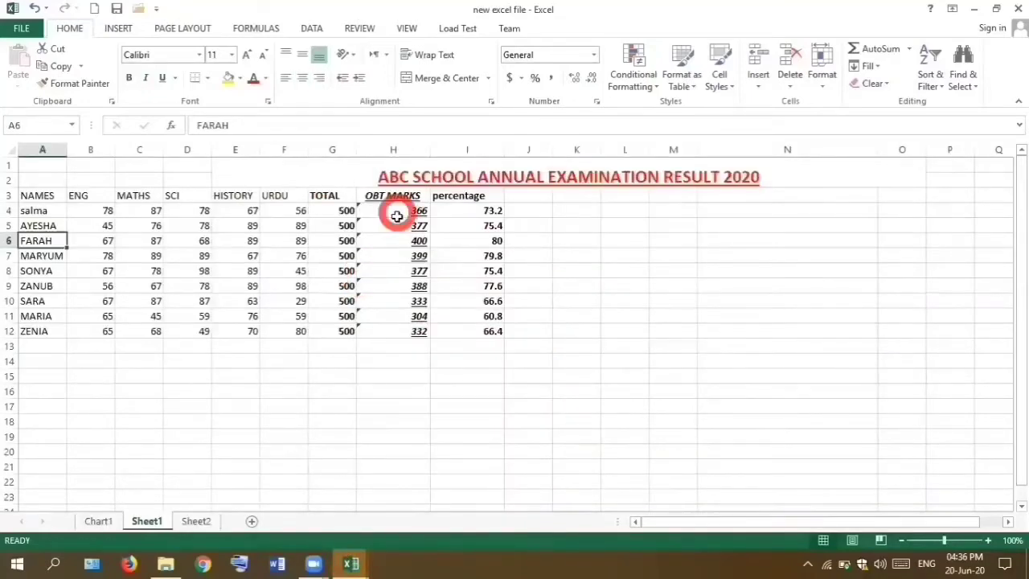
- Select the whole OBT MARKS column, and reduce the selection to its header cell H3
{"action": "left_click", "coordinate": [400, 147]}
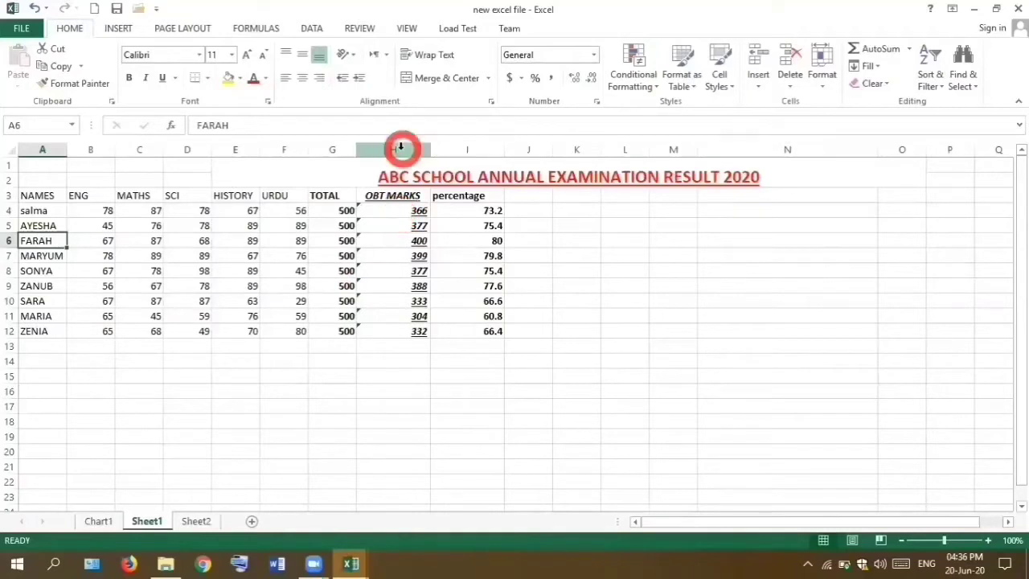
{"action": "left_click", "coordinate": [401, 148]}
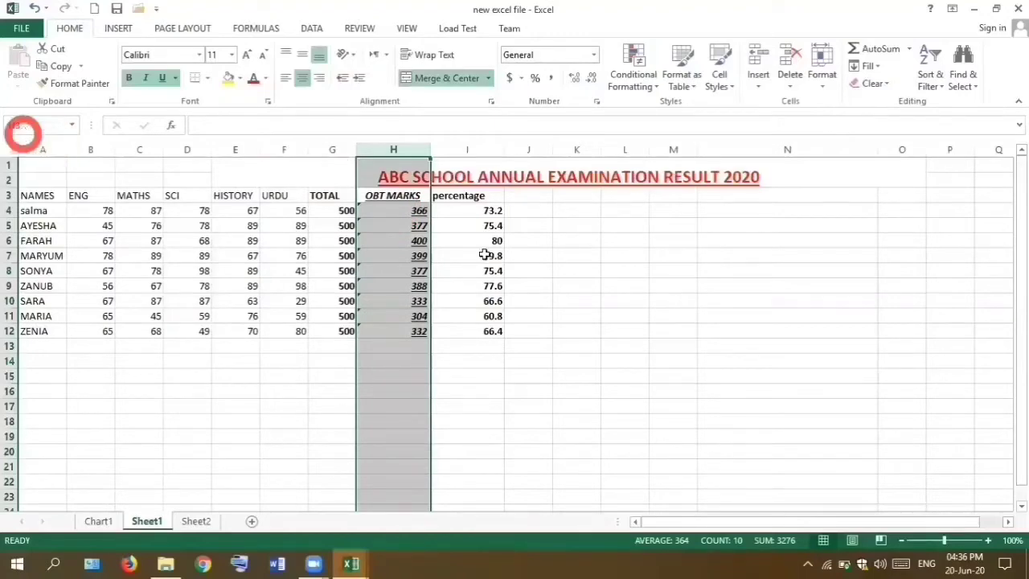
{"action": "left_click", "coordinate": [392, 201]}
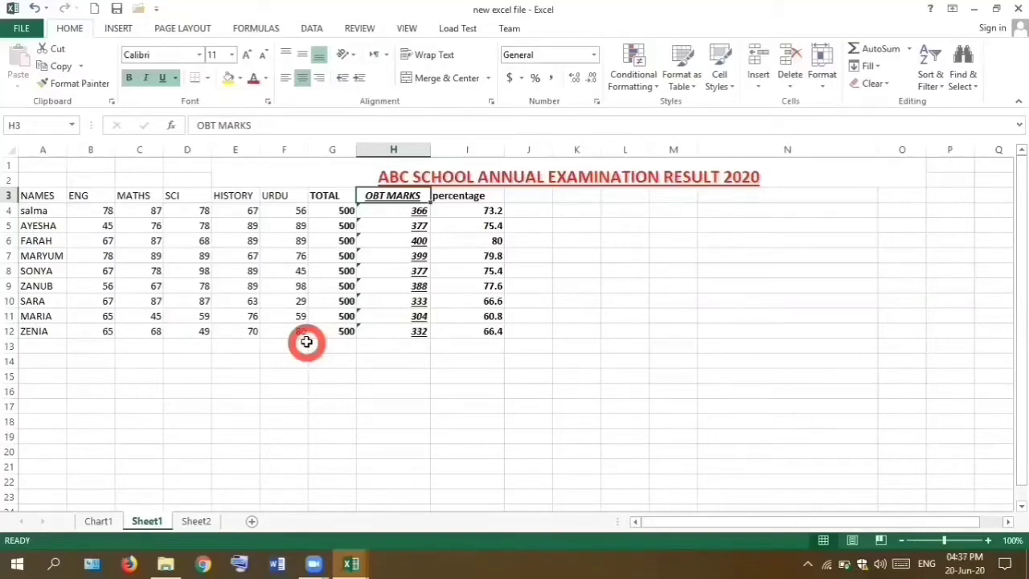
- Check the "Repeat action" entry for F4 in the Book12 workbook and go back to the exam result sheet
{"action": "left_click", "coordinate": [354, 563]}
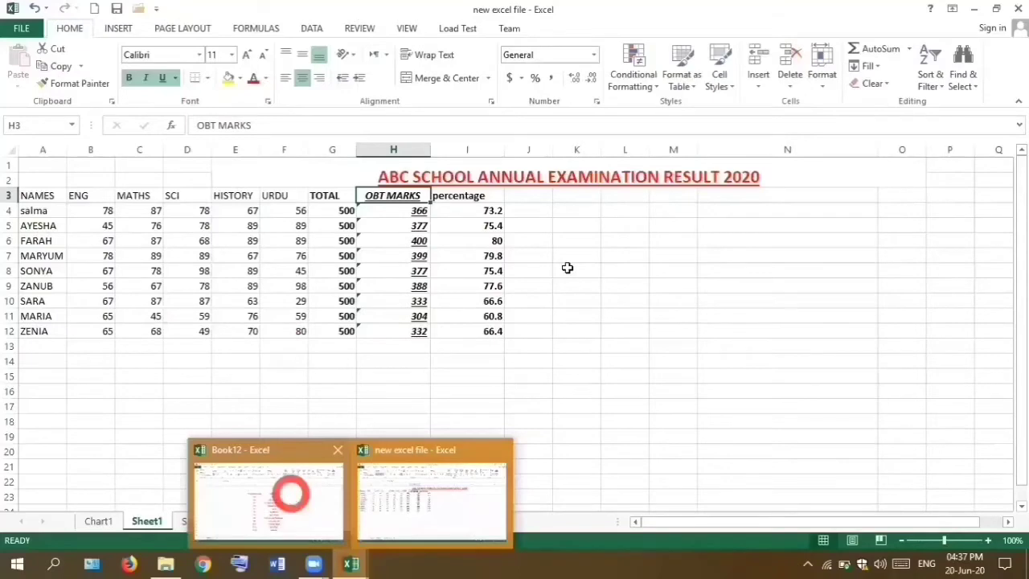
{"action": "left_click", "coordinate": [290, 495]}
{"action": "left_click", "coordinate": [527, 314]}
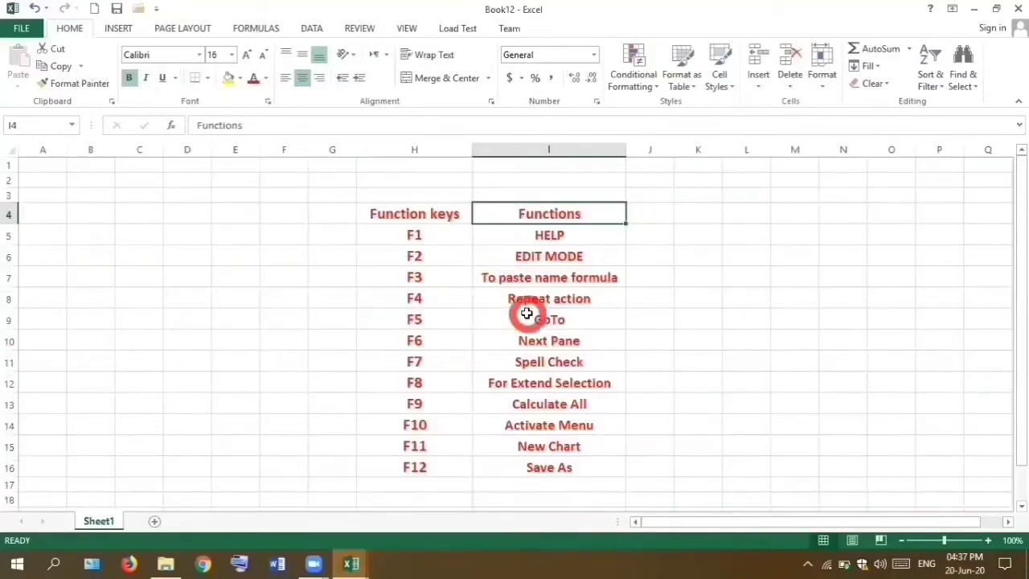
{"action": "left_click", "coordinate": [354, 563]}
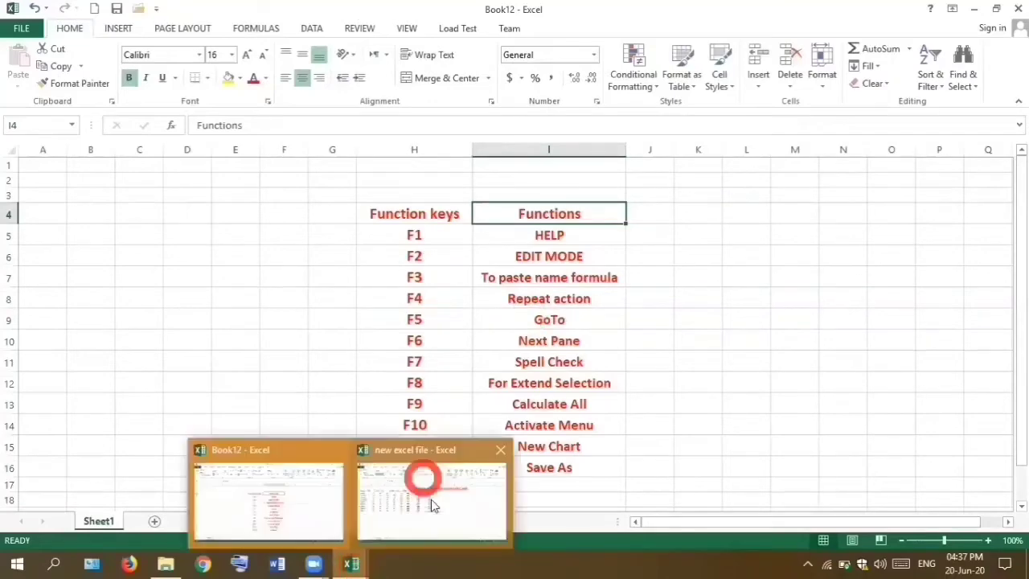
{"action": "left_click", "coordinate": [431, 500]}
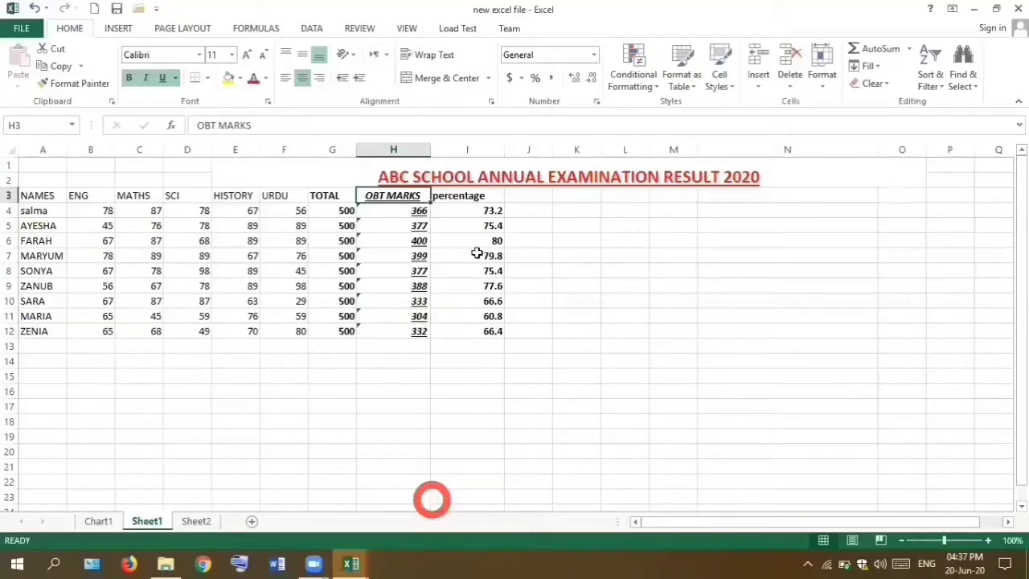
- Try inserting entire columns at the merged title cell E1, and undo the insertion
{"action": "right_click", "coordinate": [352, 176]}
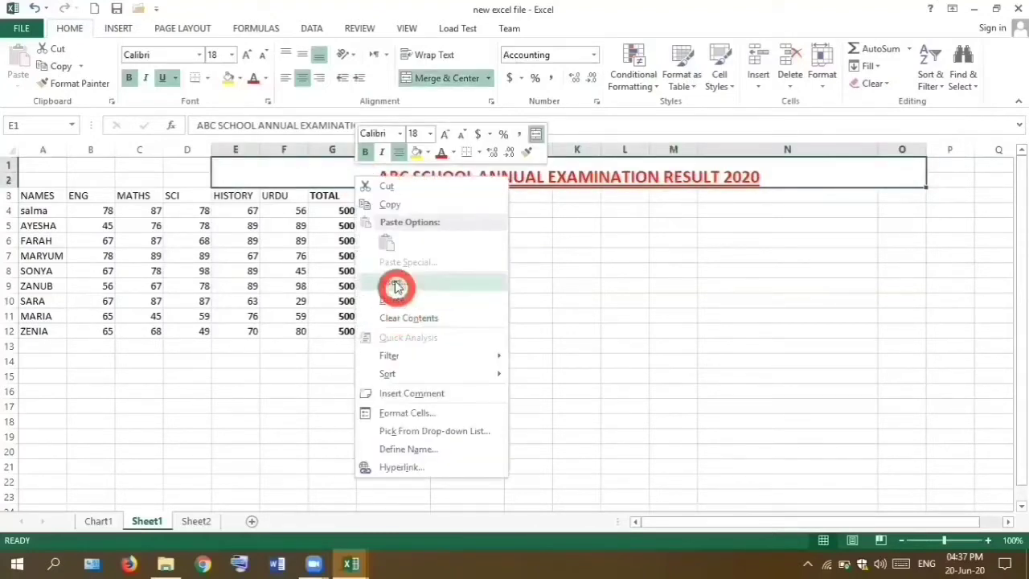
{"action": "left_click", "coordinate": [396, 287]}
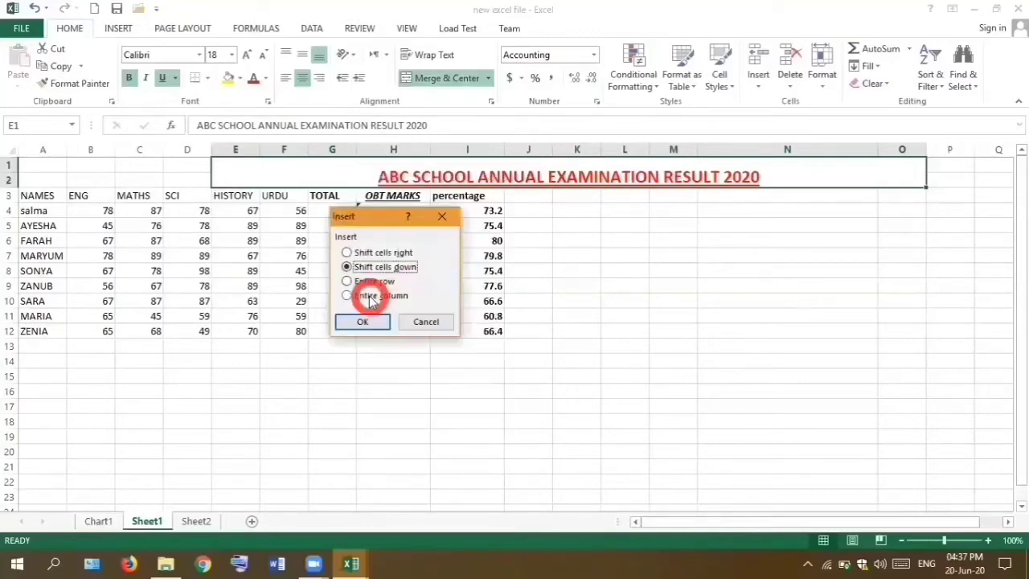
{"action": "left_click", "coordinate": [371, 298]}
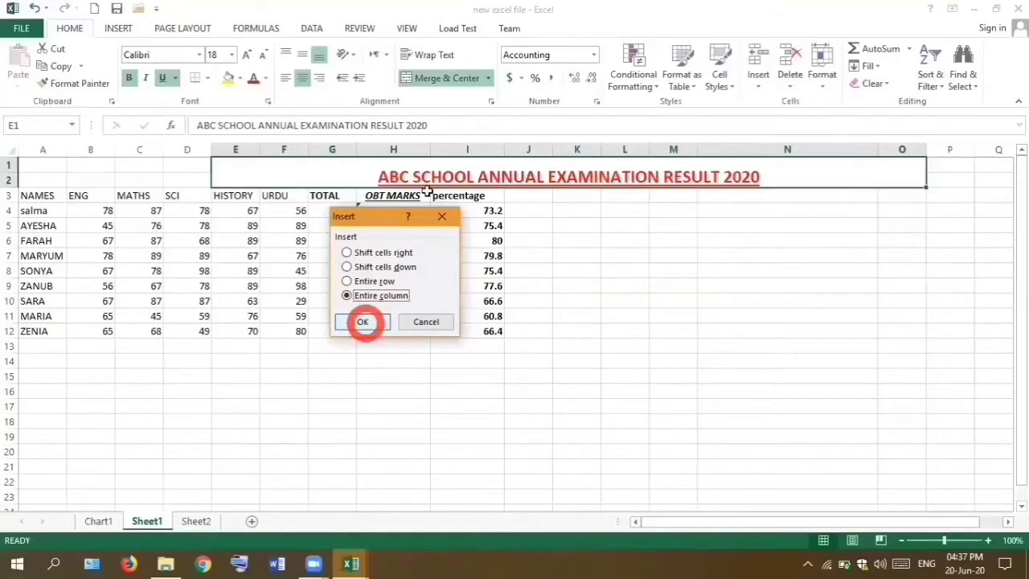
{"action": "left_click", "coordinate": [364, 322]}
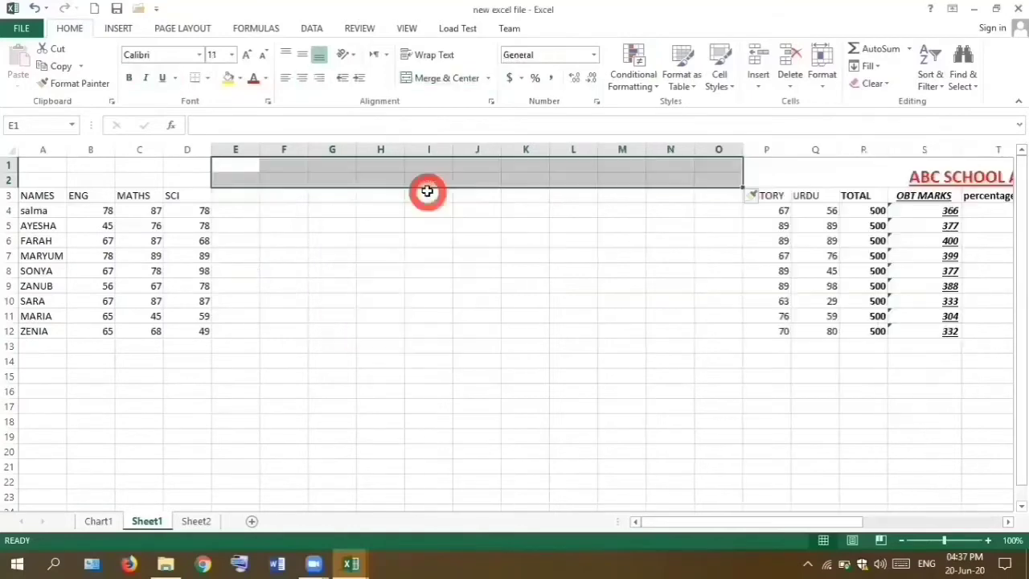
{"action": "left_click", "coordinate": [634, 206]}
{"action": "left_click", "coordinate": [680, 202]}
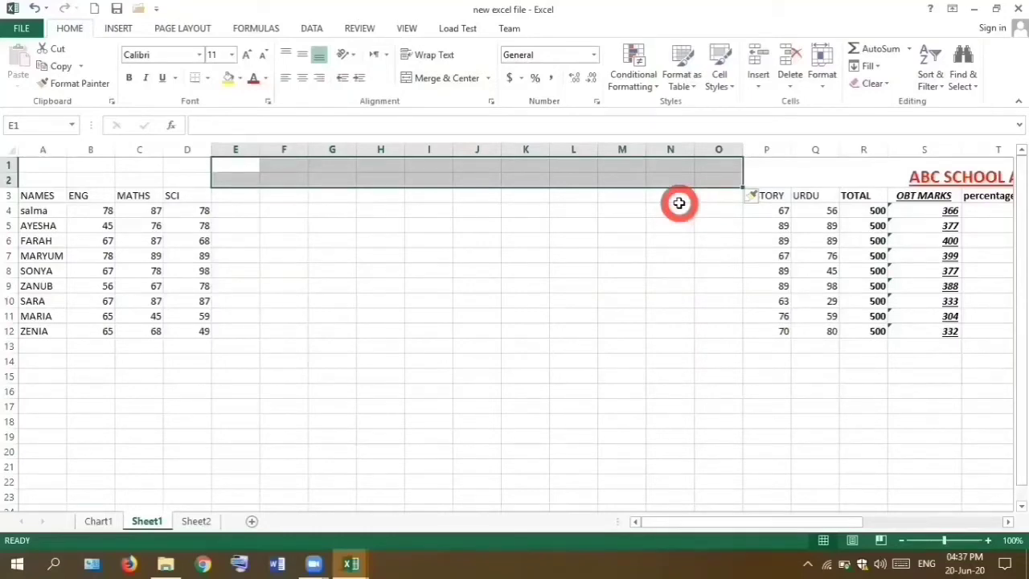
{"action": "left_click", "coordinate": [36, 9]}
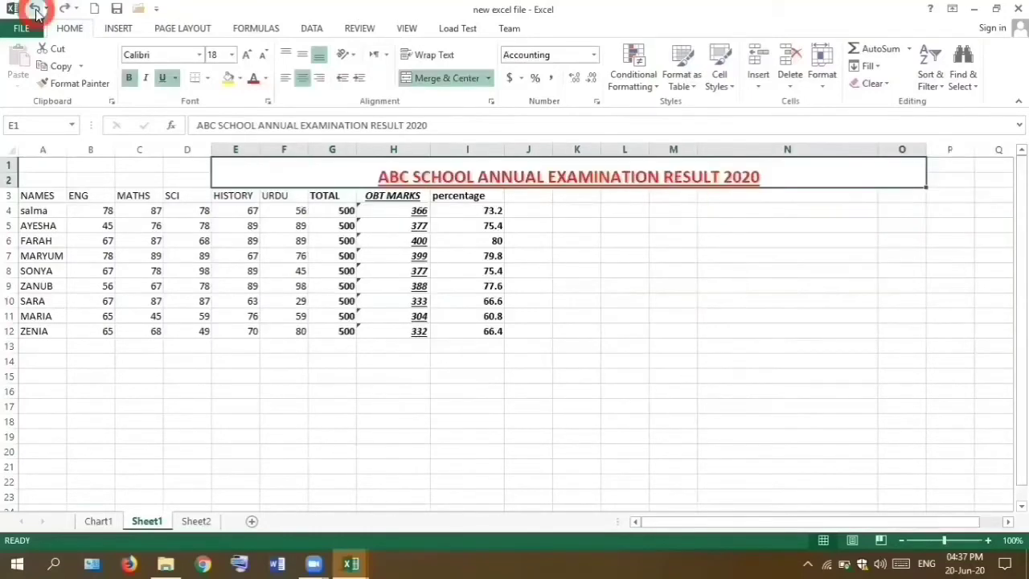
{"action": "left_click", "coordinate": [398, 482]}
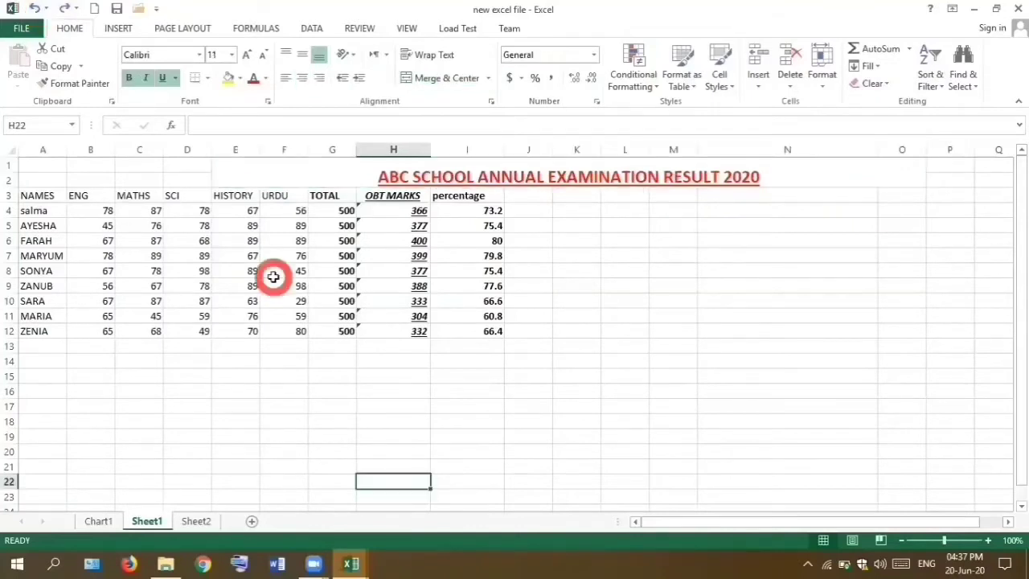
- Insert a blank column before the TOTAL column
{"action": "left_click", "coordinate": [327, 196]}
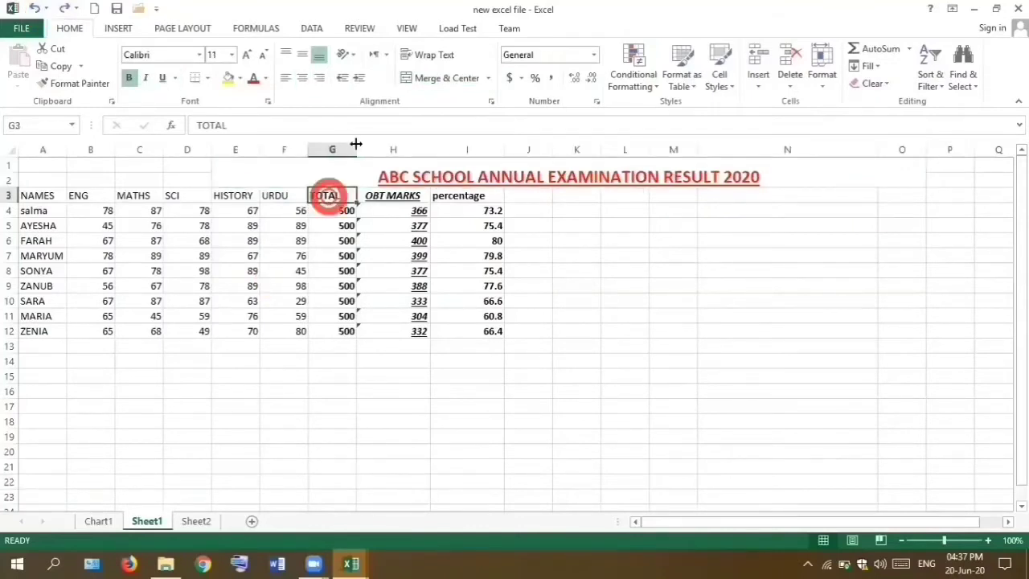
{"action": "right_click", "coordinate": [355, 147]}
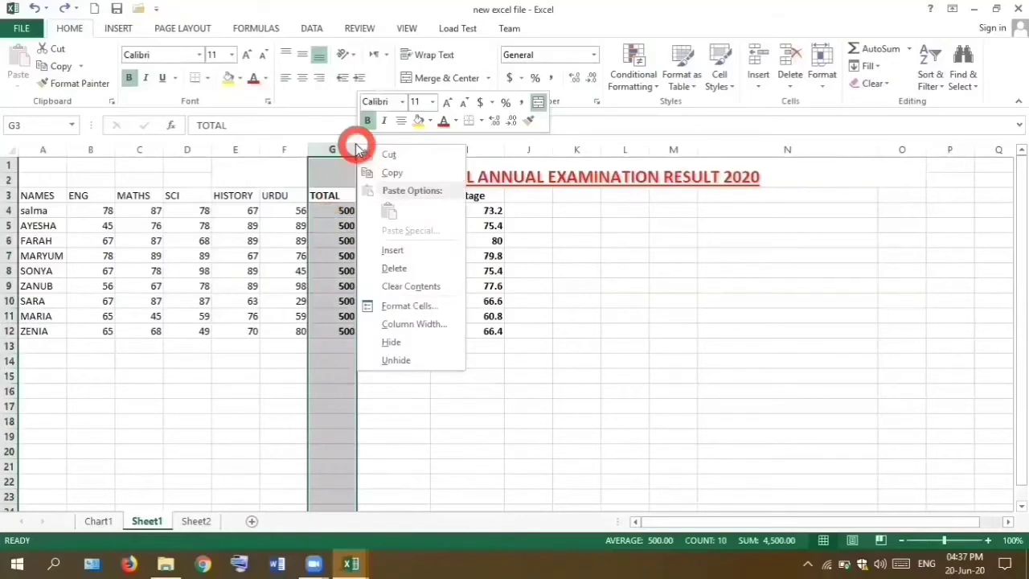
{"action": "left_click", "coordinate": [388, 252]}
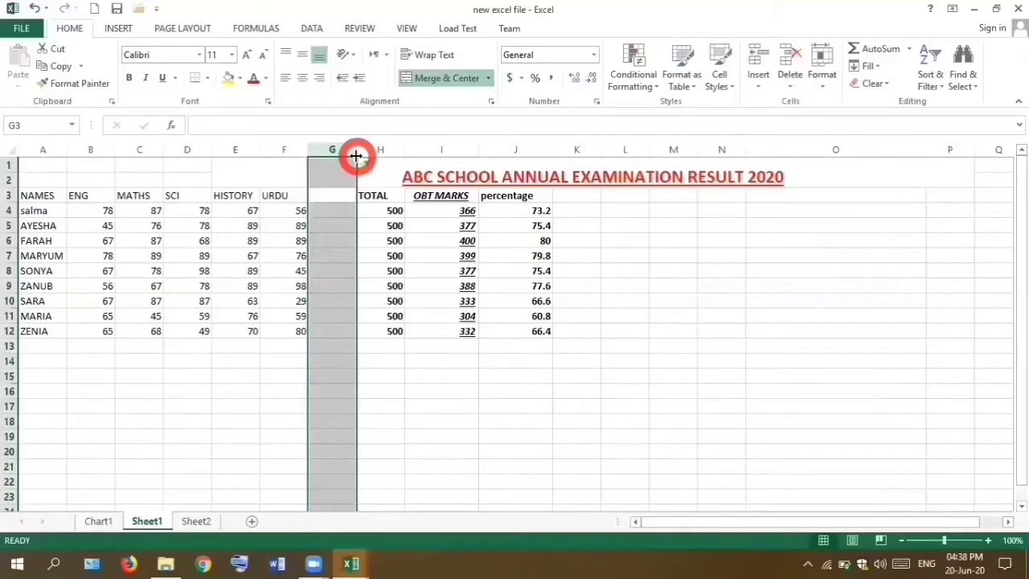
- Repeat the last column insertion eight times to add more blank columns before TOTAL
{"action": "key", "text": "ctrl+shift+equal"}
{"action": "key", "text": "ctrl+shift+equal"}
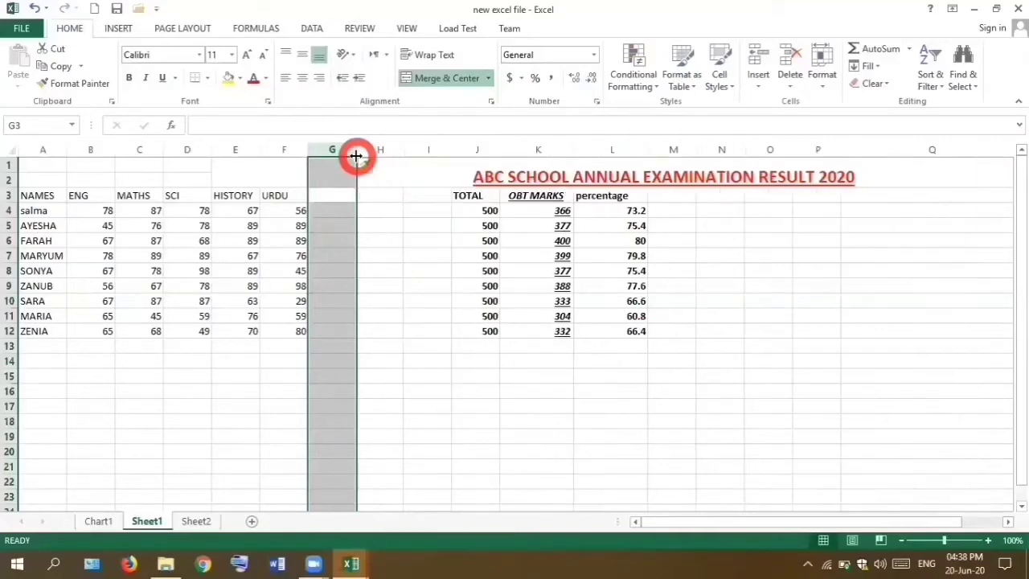
{"action": "key", "text": "ctrl+shift+equal"}
{"action": "key", "text": "ctrl+shift+equal"}
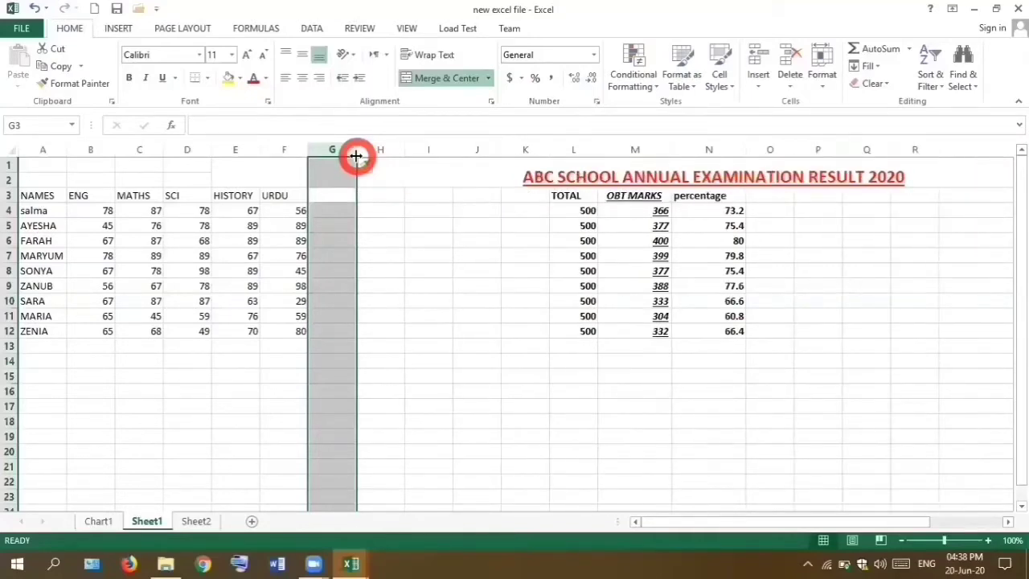
{"action": "key", "text": "ctrl+shift+equal"}
{"action": "key", "text": "ctrl+shift+equal"}
{"action": "key", "text": "ctrl+shift+equal"}
{"action": "key", "text": "ctrl+shift+equal"}
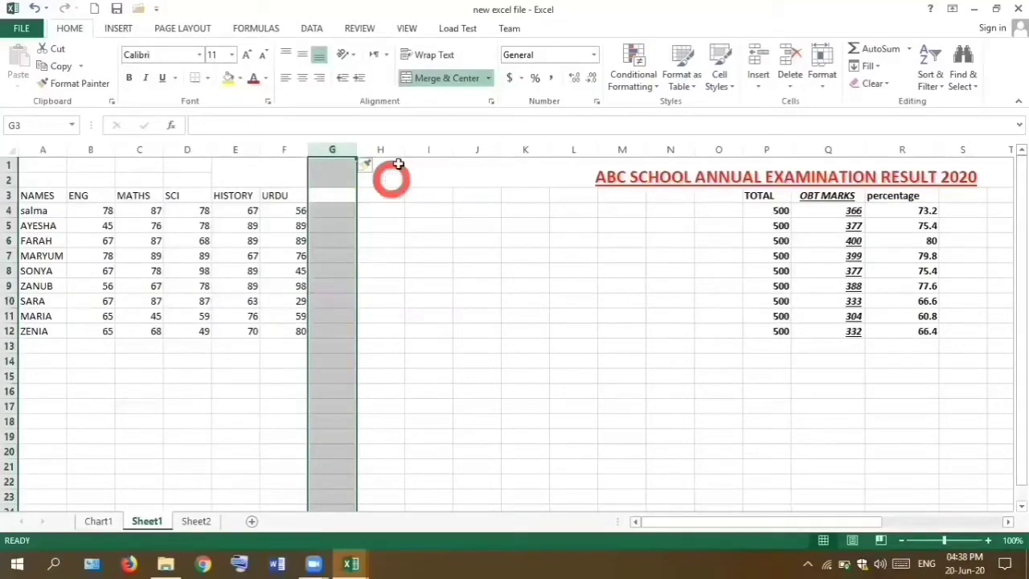
- Undo all the blank columns inserted before the TOTAL column
{"action": "left_click", "coordinate": [35, 10]}
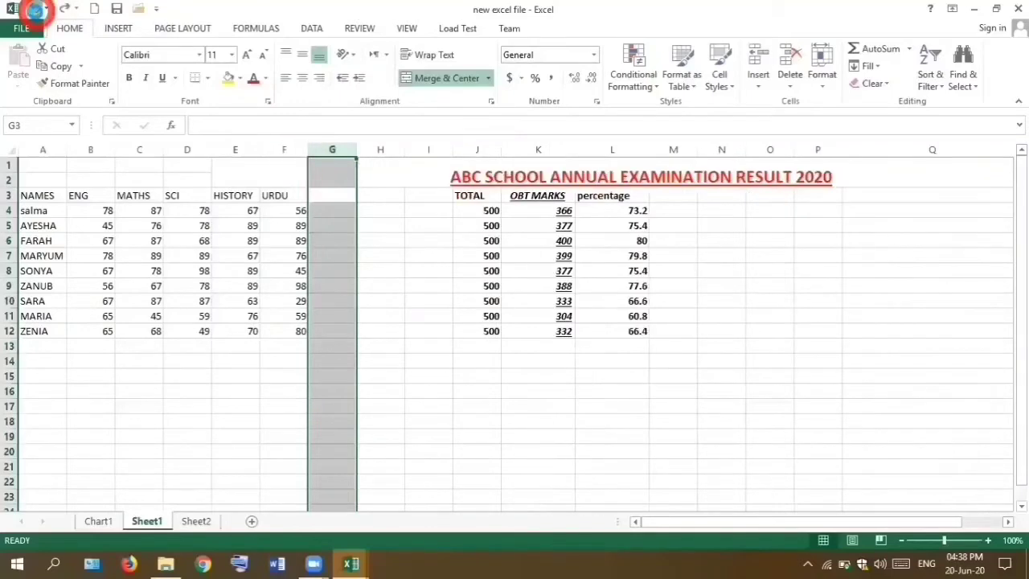
{"action": "left_click", "coordinate": [35, 10]}
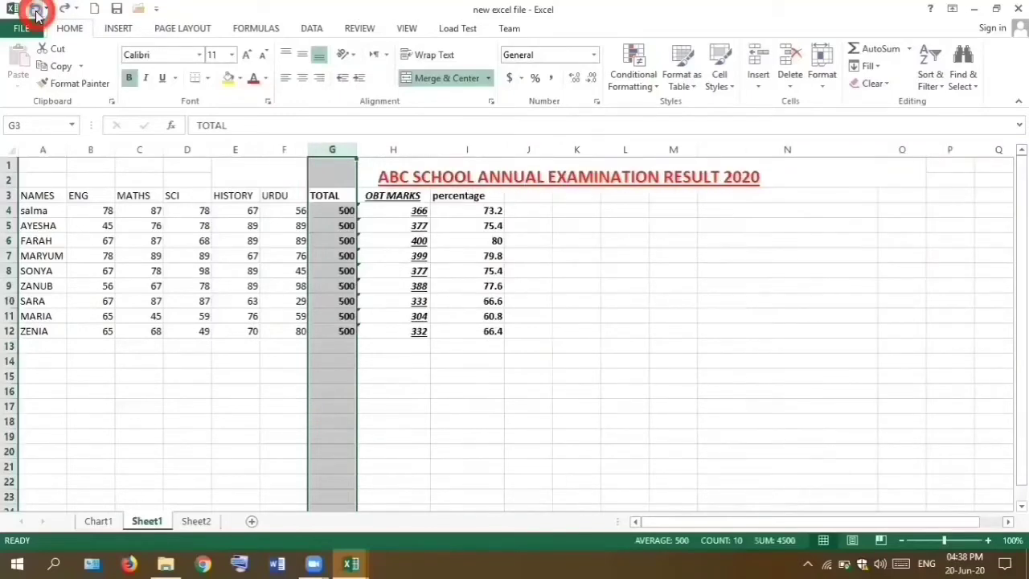
{"action": "left_click", "coordinate": [191, 255]}
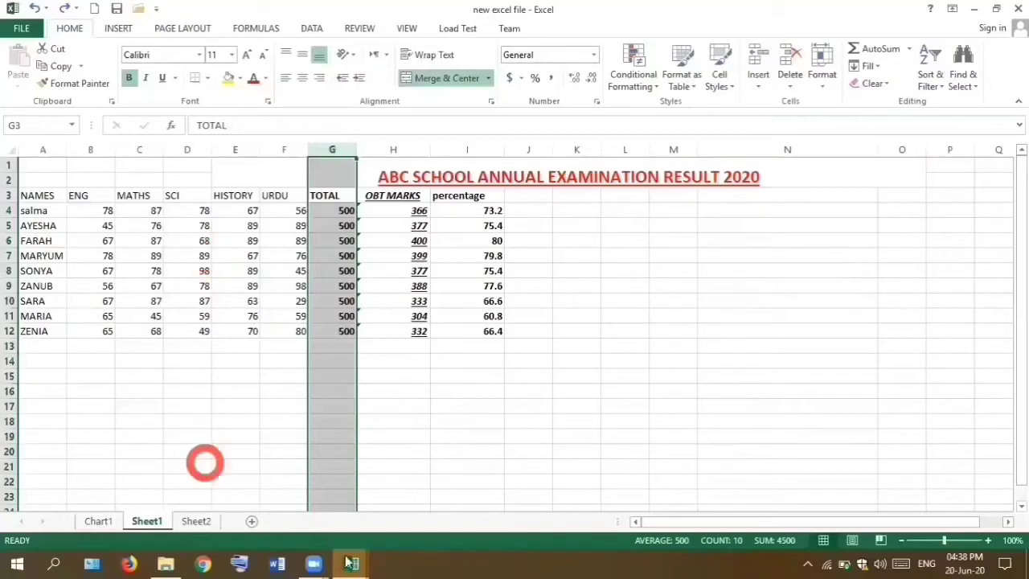
- Look up the next function key in the Book12 list and return to the "new excel file" workbook
{"action": "mouse_move", "coordinate": [351, 563]}
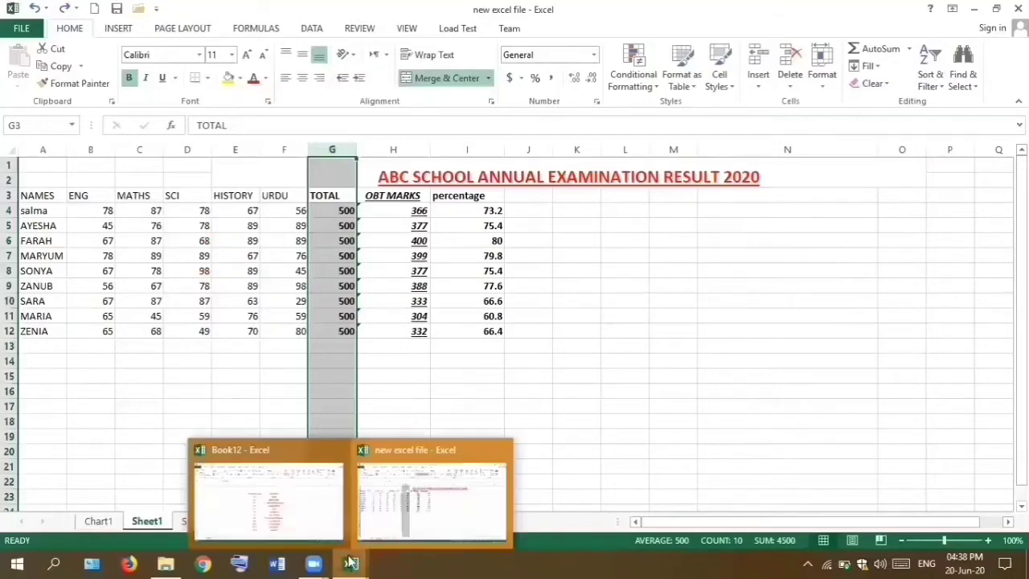
{"action": "left_click", "coordinate": [273, 520]}
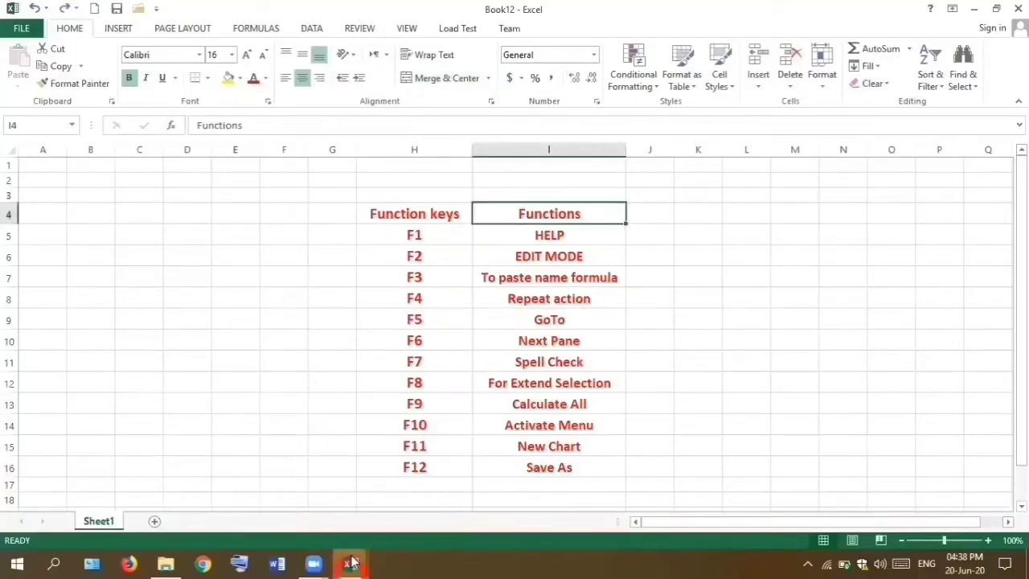
{"action": "mouse_move", "coordinate": [353, 563]}
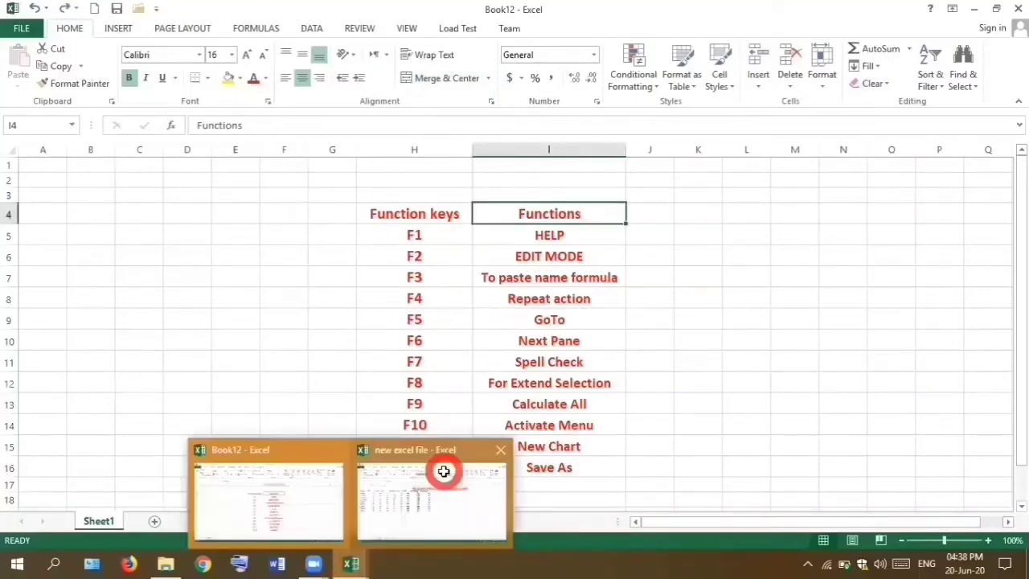
{"action": "left_click", "coordinate": [444, 471]}
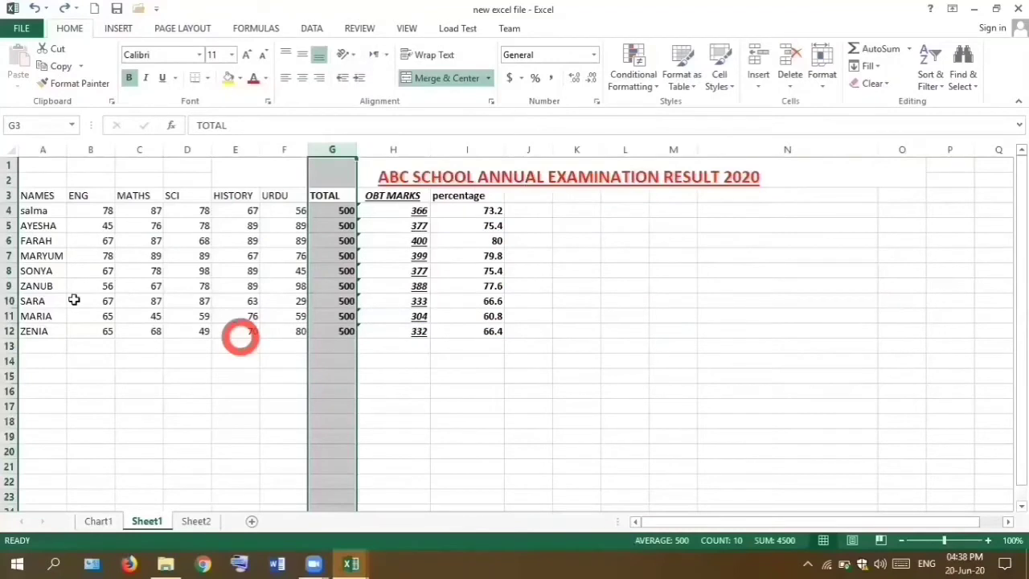
- Use Go To to jump from the name cell A9 to cell E9
{"action": "left_click", "coordinate": [44, 286]}
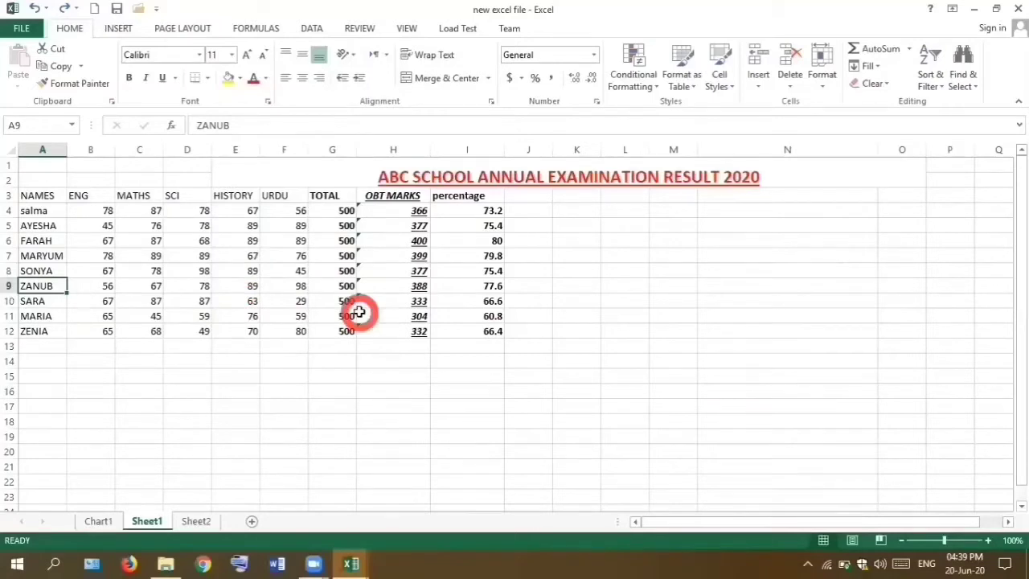
{"action": "key", "text": "ctrl+g"}
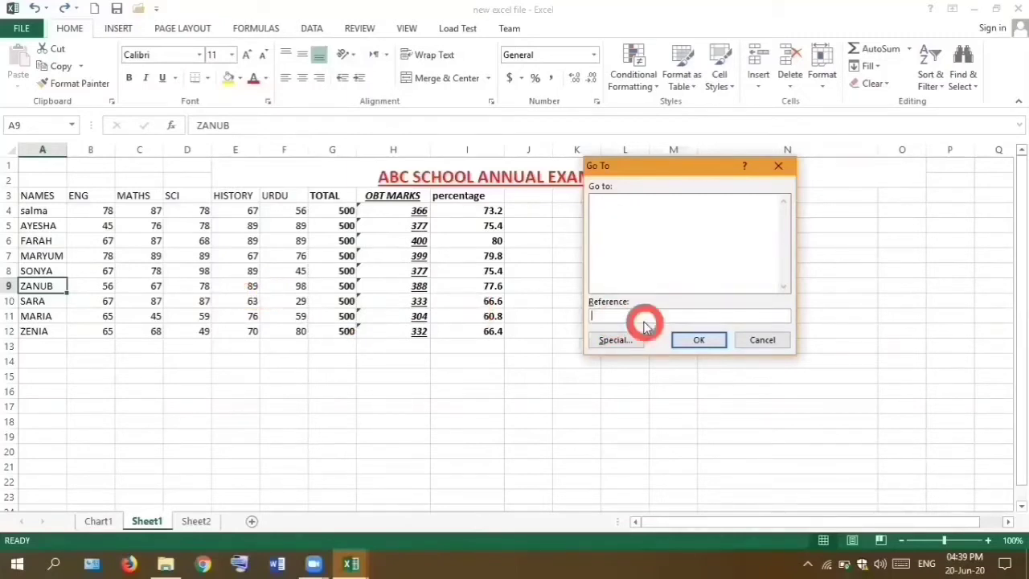
{"action": "type", "text": "e9"}
{"action": "left_click", "coordinate": [683, 339]}
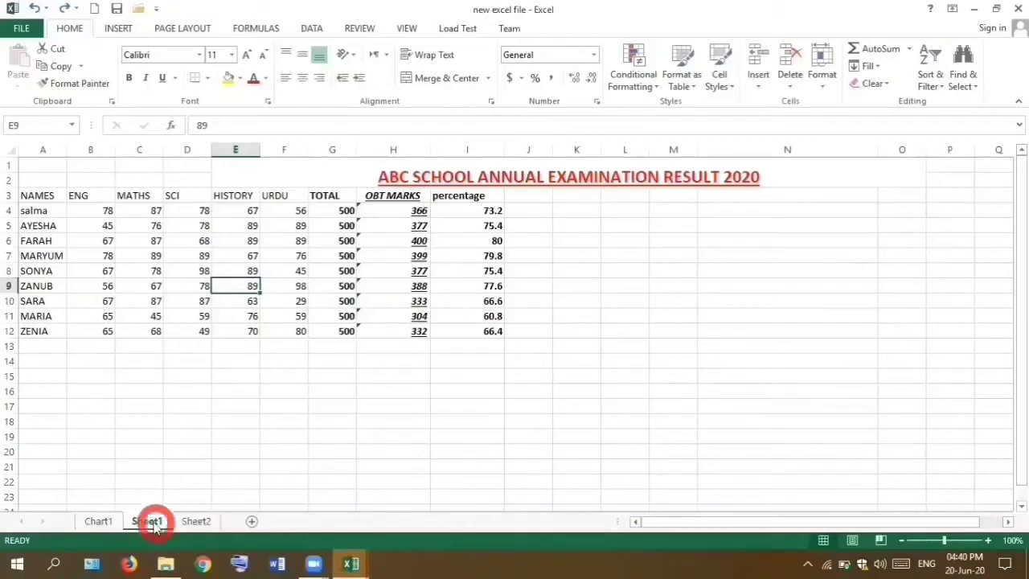
- Check the shortcut list on Sheet2, then run a spell check on Sheet1 from E9, declining to continue from the sheet's beginning
{"action": "left_click", "coordinate": [197, 522]}
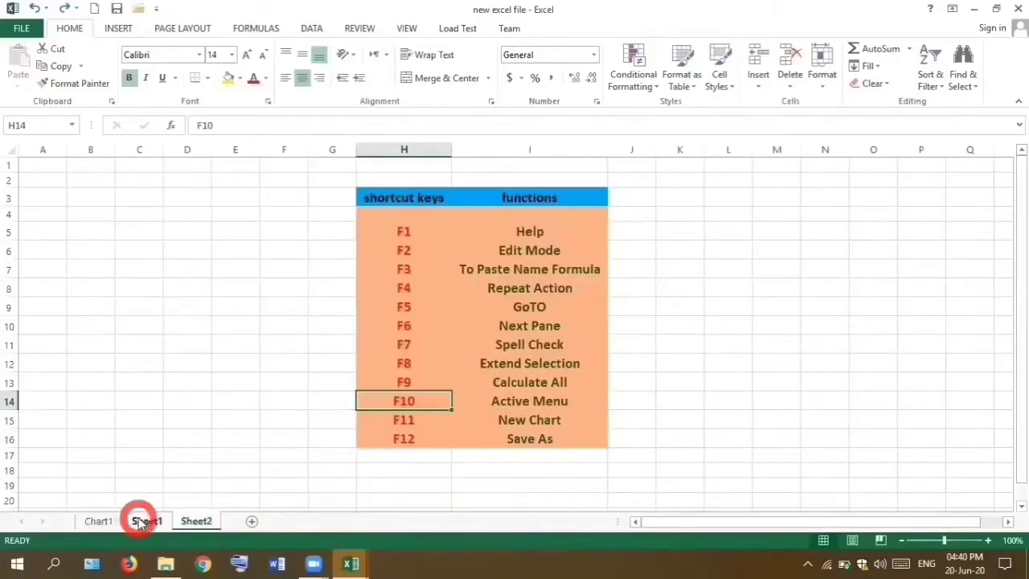
{"action": "left_click", "coordinate": [141, 521]}
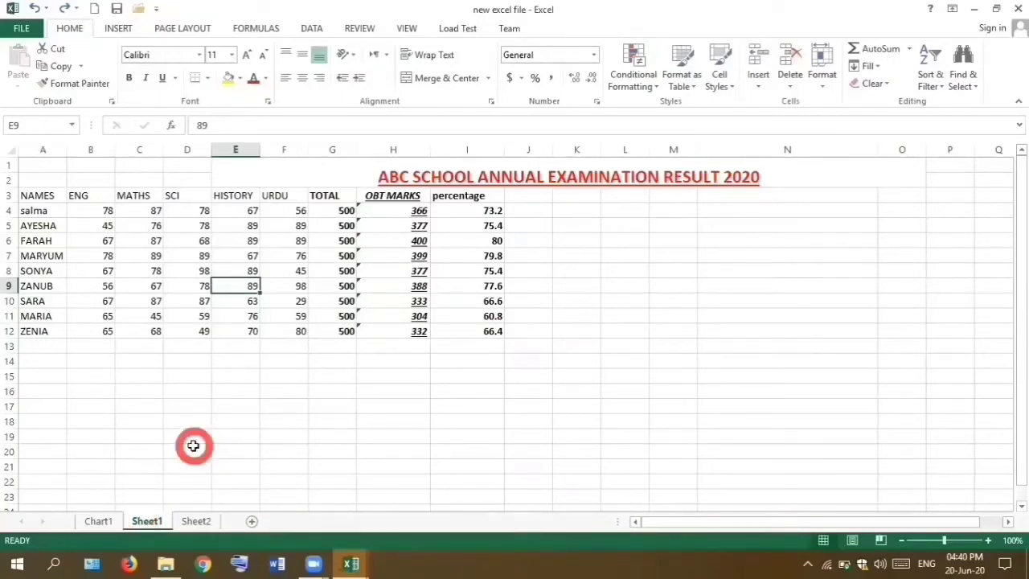
{"action": "key", "text": "F7"}
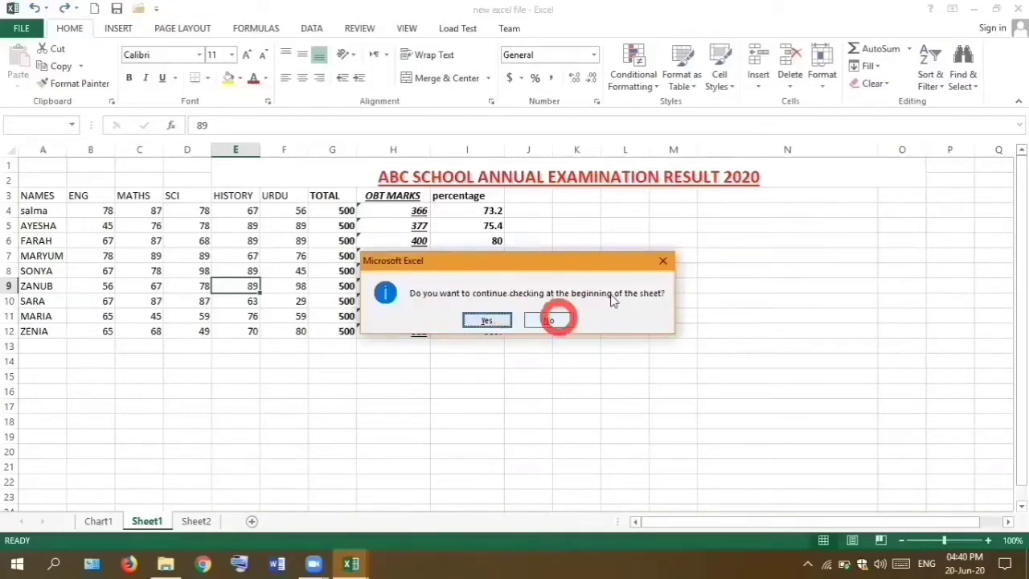
{"action": "left_click", "coordinate": [550, 322]}
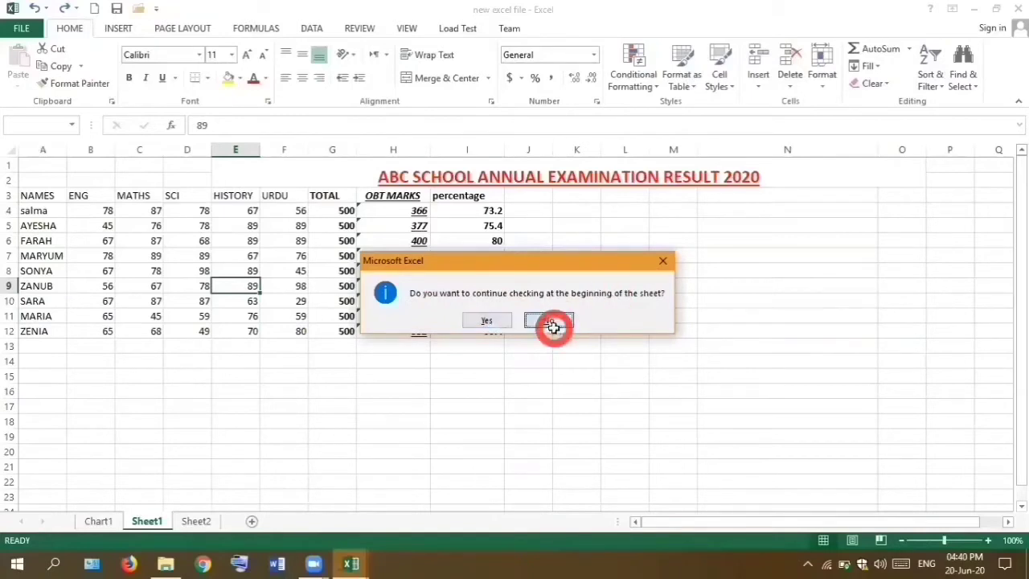
- Review the function key list on Sheet2 and return to the exam results on Sheet1
{"action": "left_click", "coordinate": [199, 519]}
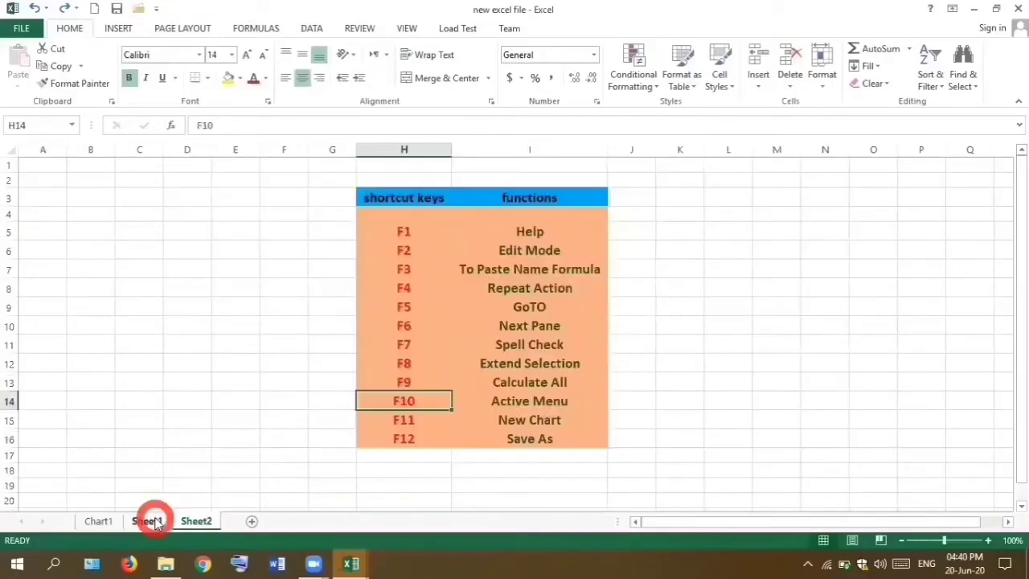
{"action": "left_click", "coordinate": [149, 521]}
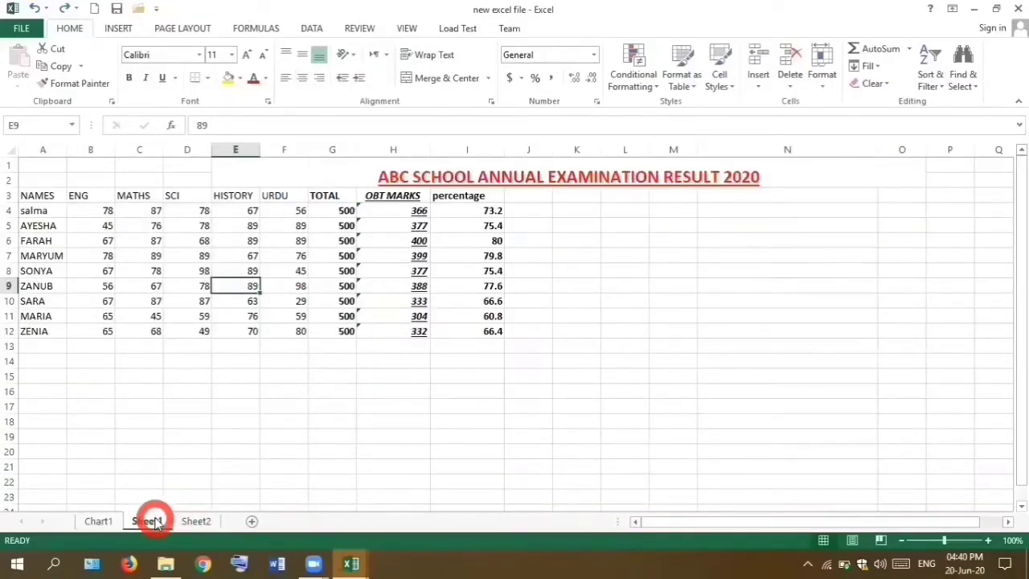
{"action": "left_click", "coordinate": [210, 521]}
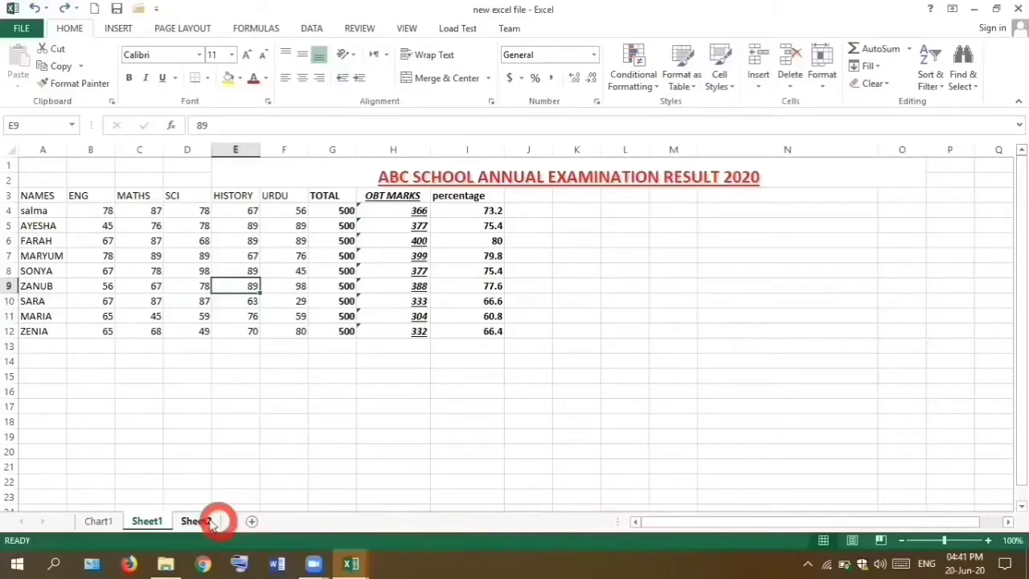
{"action": "left_click", "coordinate": [208, 521]}
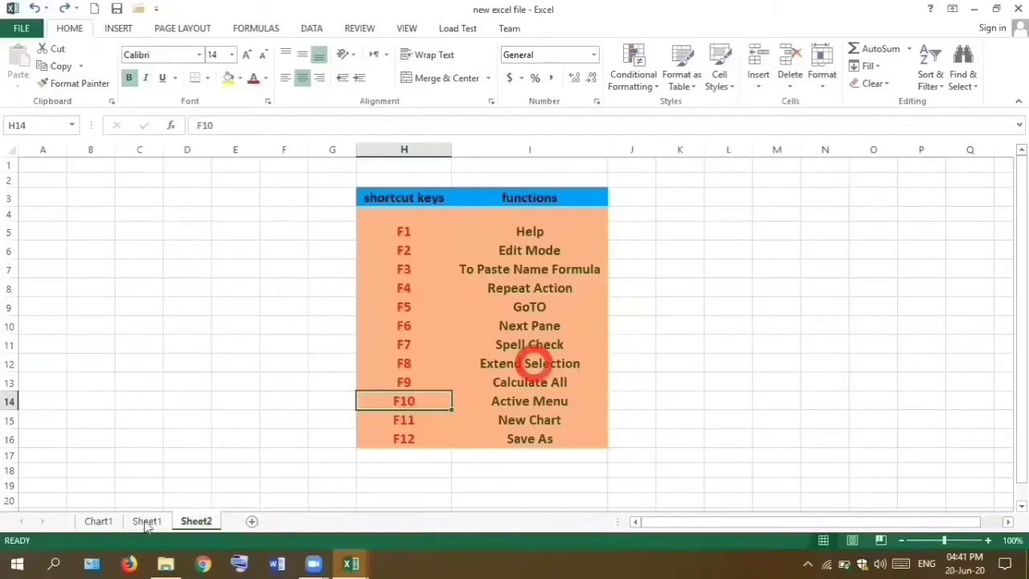
{"action": "left_click", "coordinate": [148, 523]}
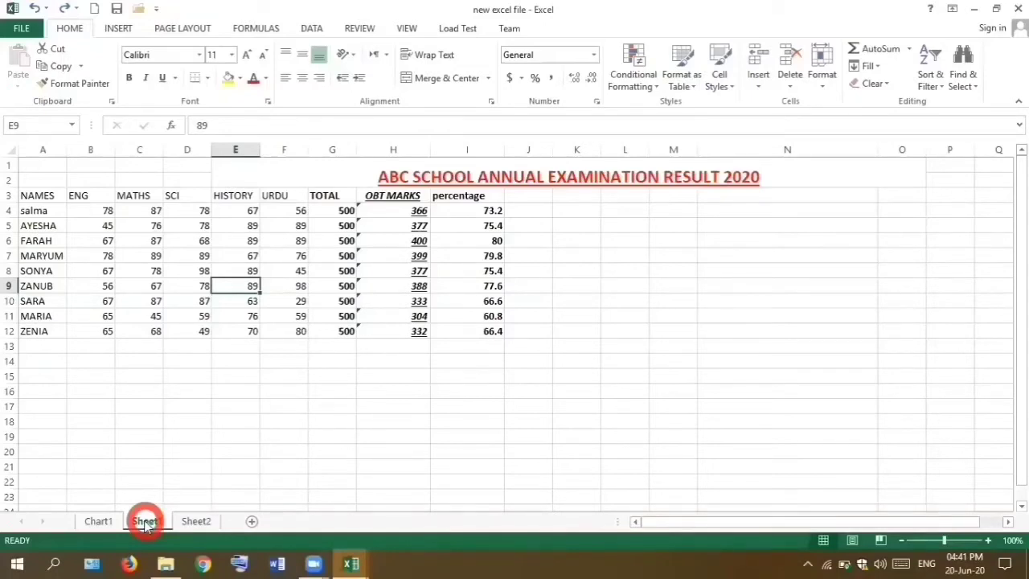
- Run the spell check from the percentage heading and try to replace the flagged student name with "percentge"
{"action": "left_click", "coordinate": [274, 283]}
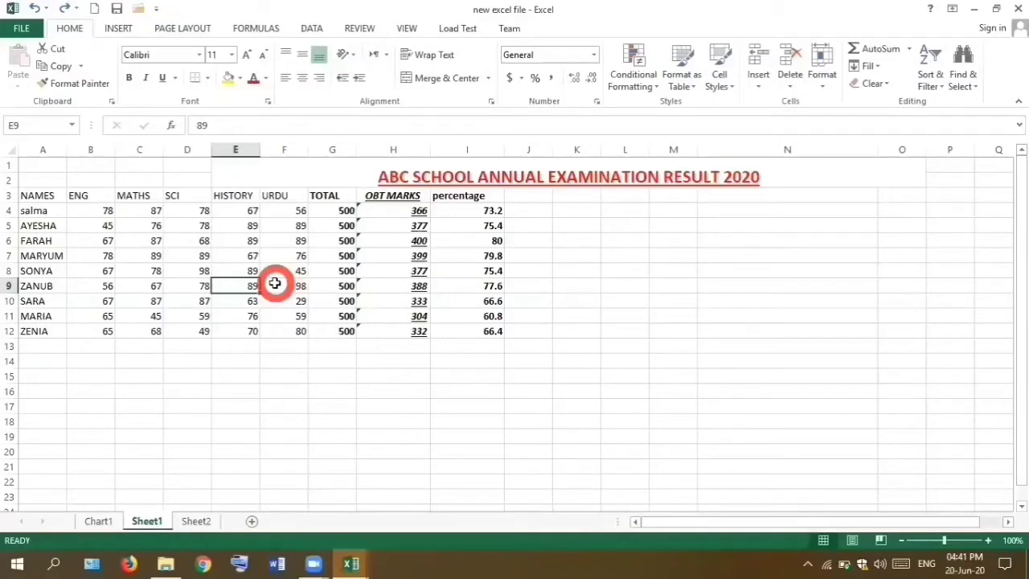
{"action": "left_click", "coordinate": [442, 200]}
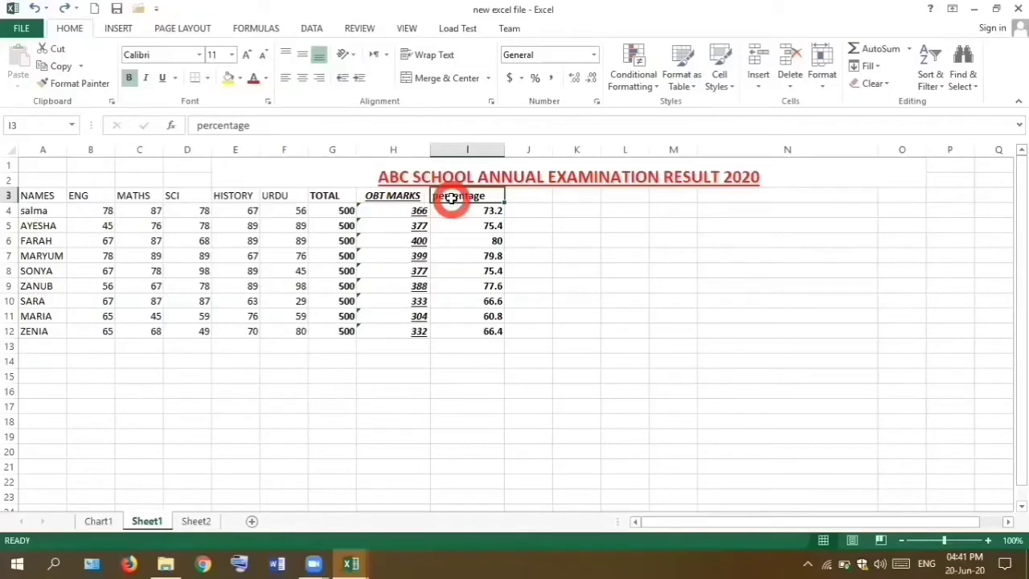
{"action": "key", "text": "F7"}
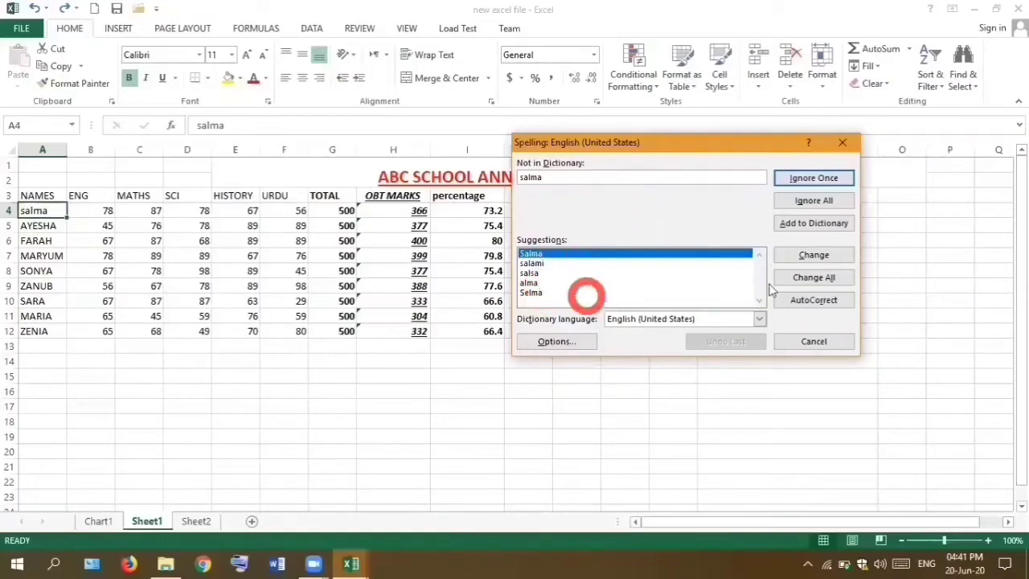
{"action": "left_click", "coordinate": [591, 178]}
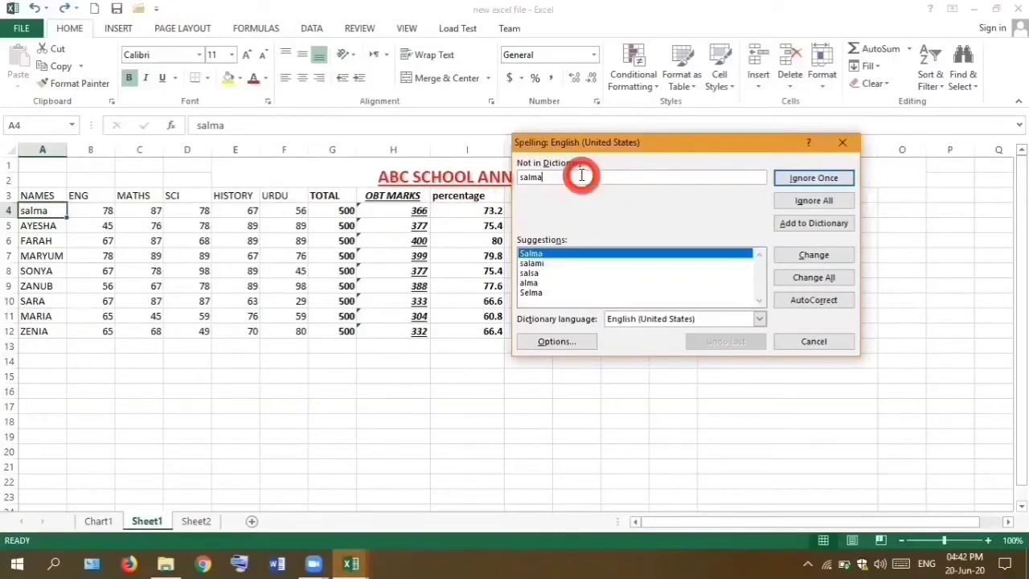
{"action": "key", "text": "BackSpace"}
{"action": "key", "text": "BackSpace"}
{"action": "key", "text": "BackSpace"}
{"action": "key", "text": "BackSpace"}
{"action": "key", "text": "BackSpace"}
{"action": "type", "text": "per"}
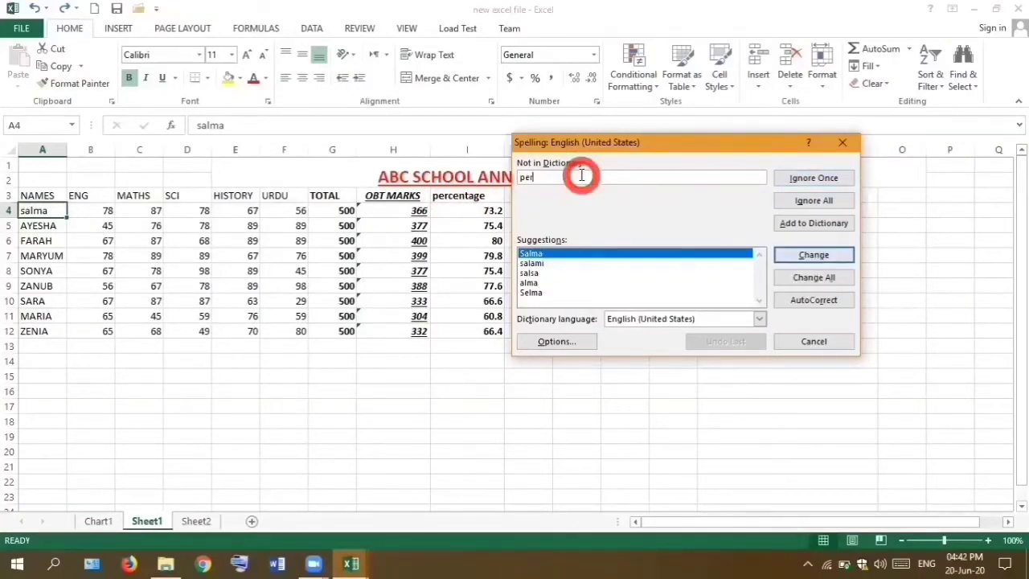
{"action": "type", "text": "cent"}
{"action": "type", "text": "age"}
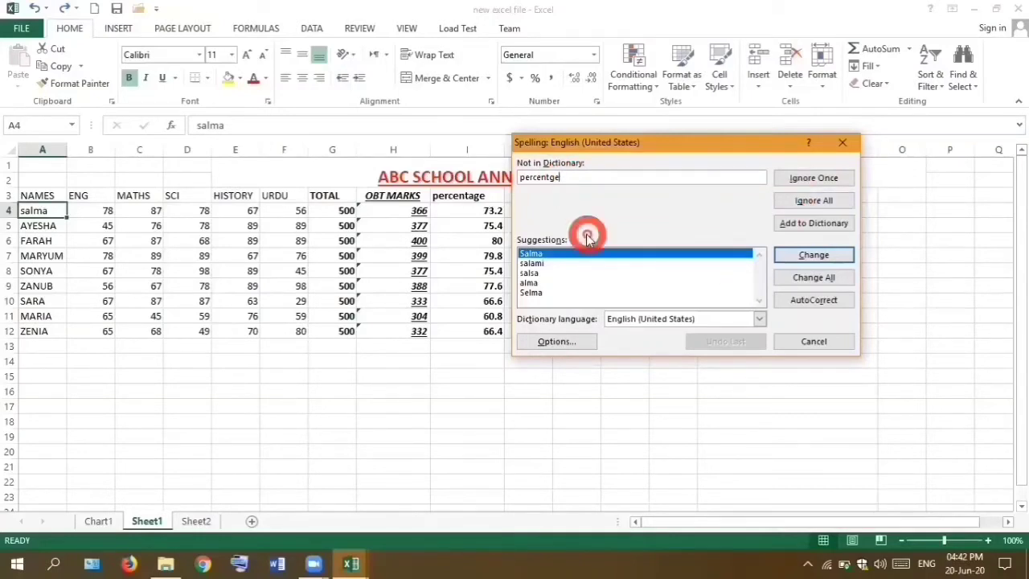
{"action": "double_click", "coordinate": [688, 256]}
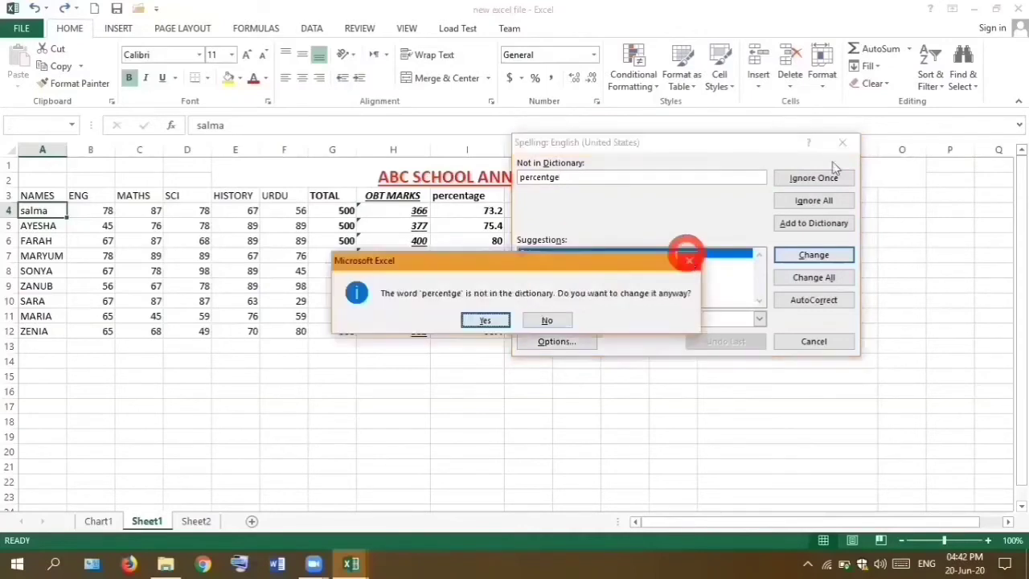
{"action": "left_click", "coordinate": [833, 168]}
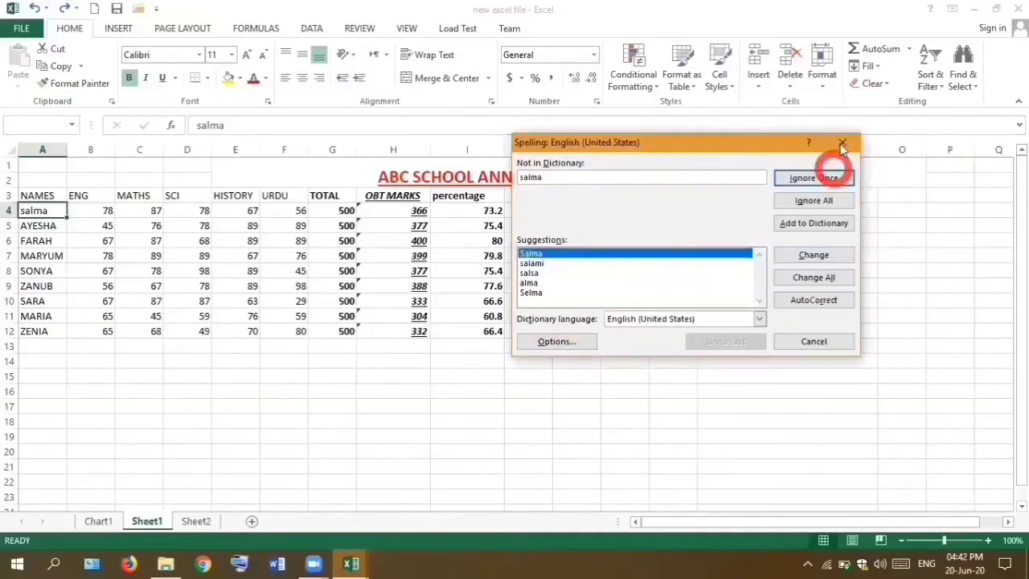
- Rerun the spell check from the percentage heading in I3 and cancel it
{"action": "left_click", "coordinate": [462, 195]}
{"action": "left_click", "coordinate": [461, 195]}
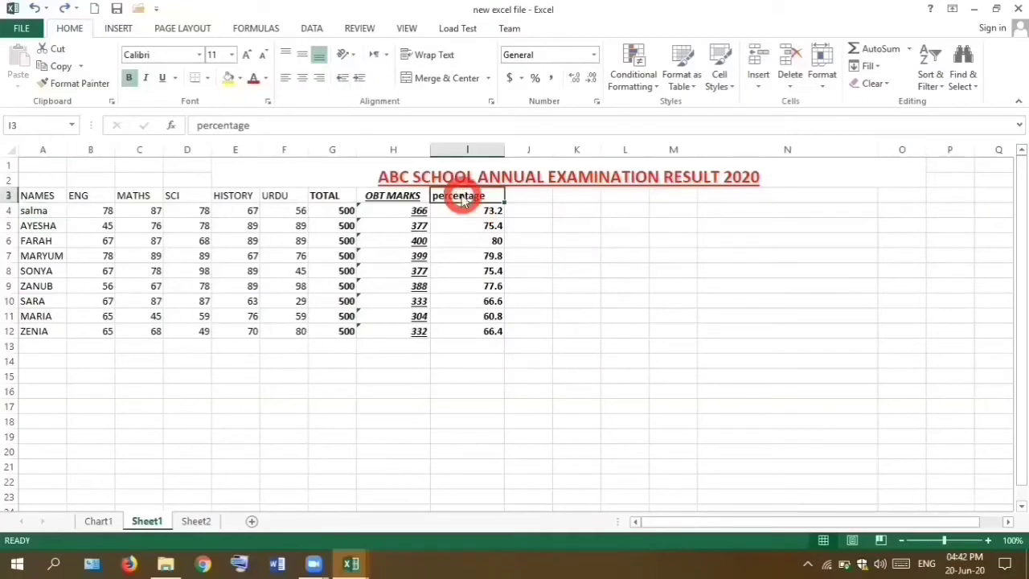
{"action": "key", "text": "F7"}
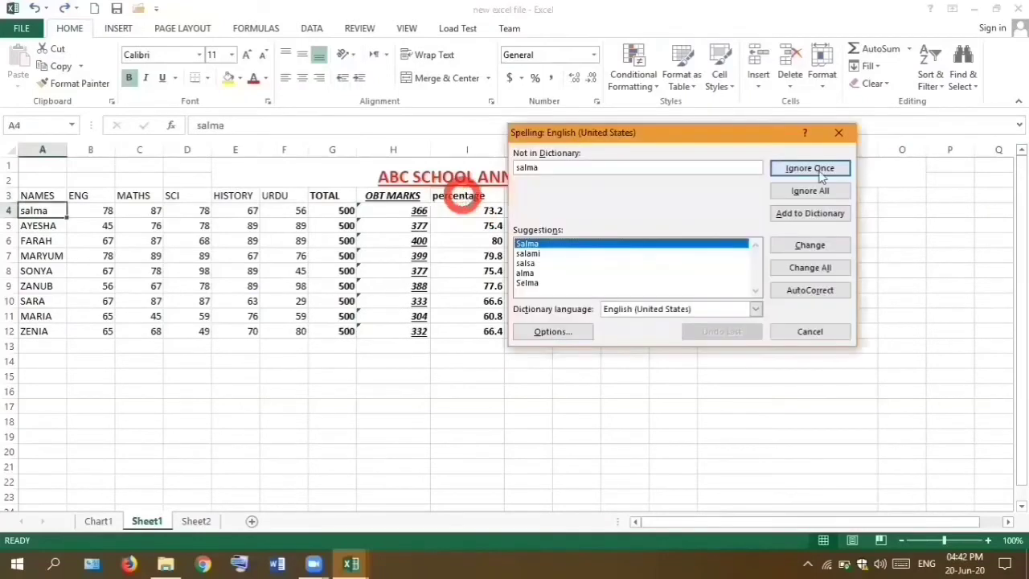
{"action": "left_click", "coordinate": [820, 172]}
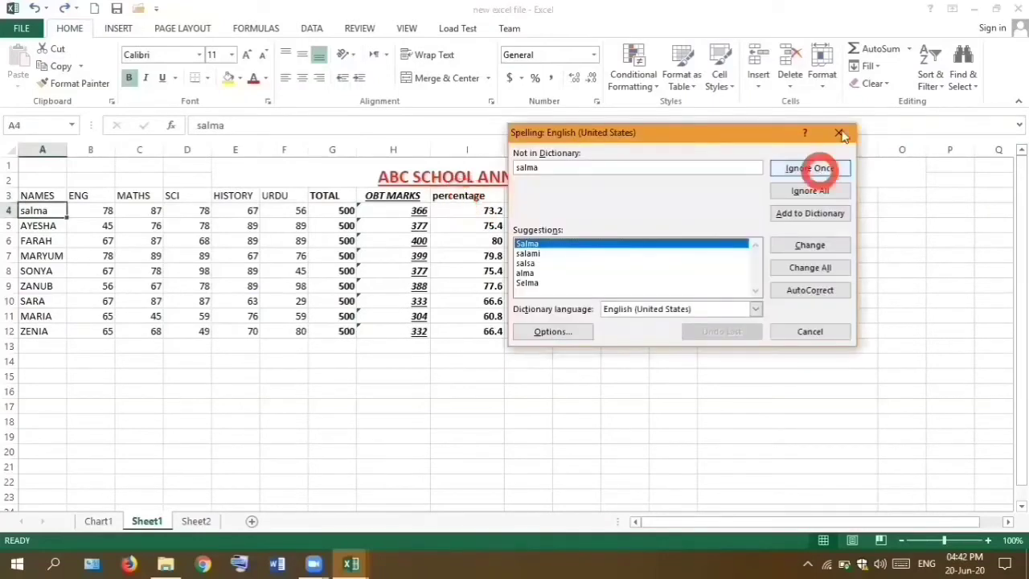
- Spell-check the sheet from the title cell, ignoring all occurrences of the flagged name and continuing from the beginning until complete
{"action": "left_click", "coordinate": [512, 175]}
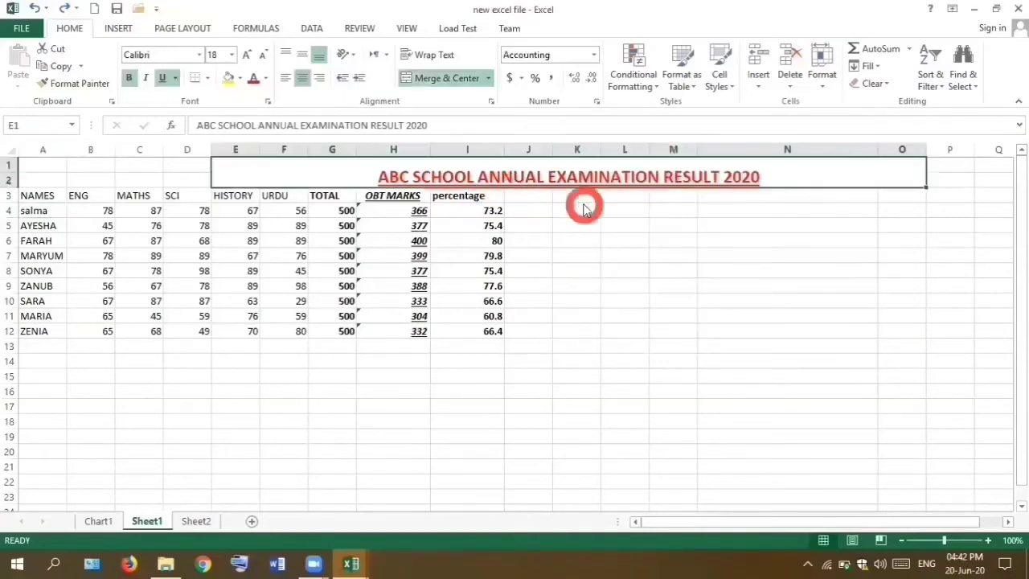
{"action": "key", "text": "F7"}
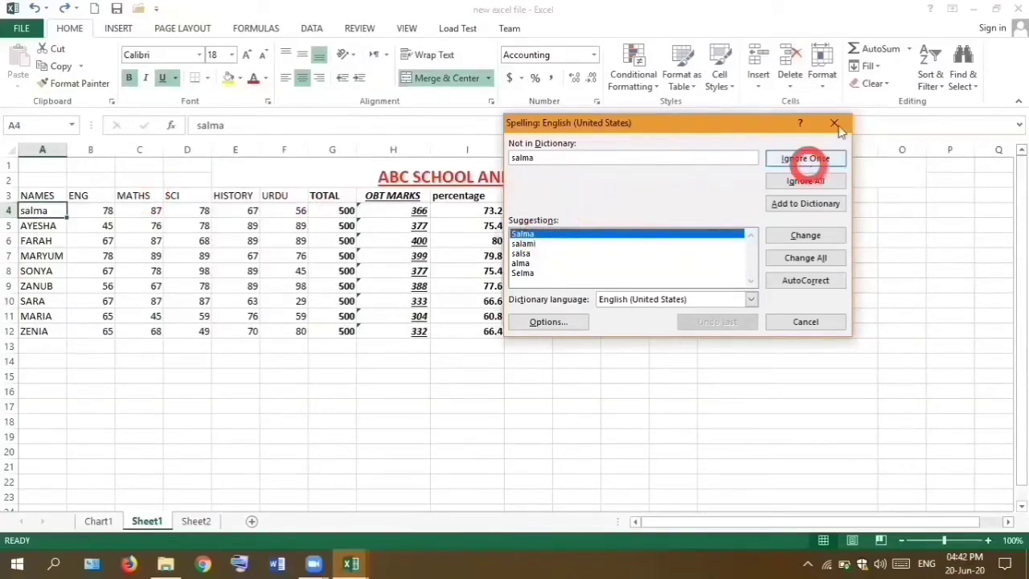
{"action": "left_click", "coordinate": [810, 184]}
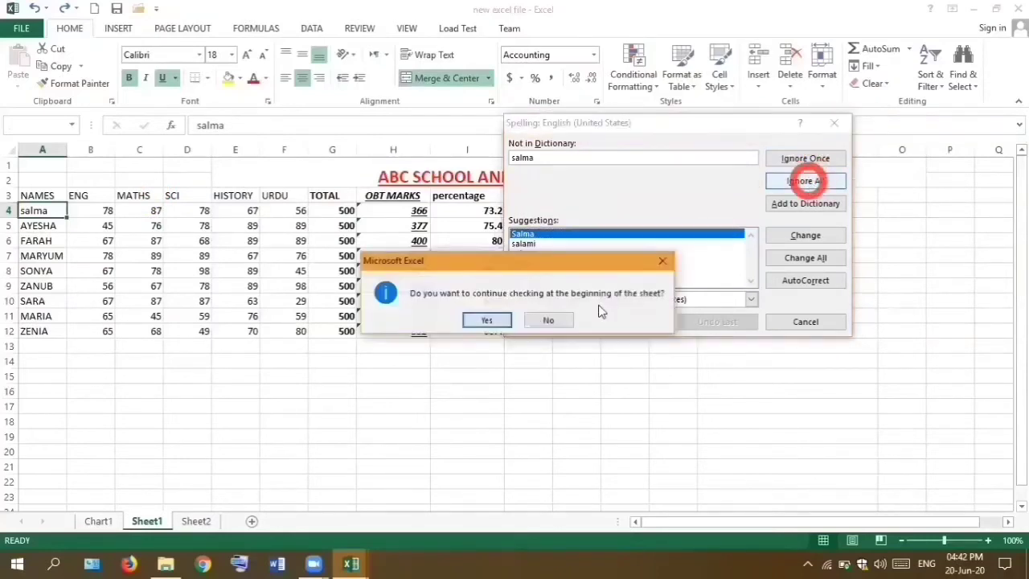
{"action": "left_click", "coordinate": [492, 321]}
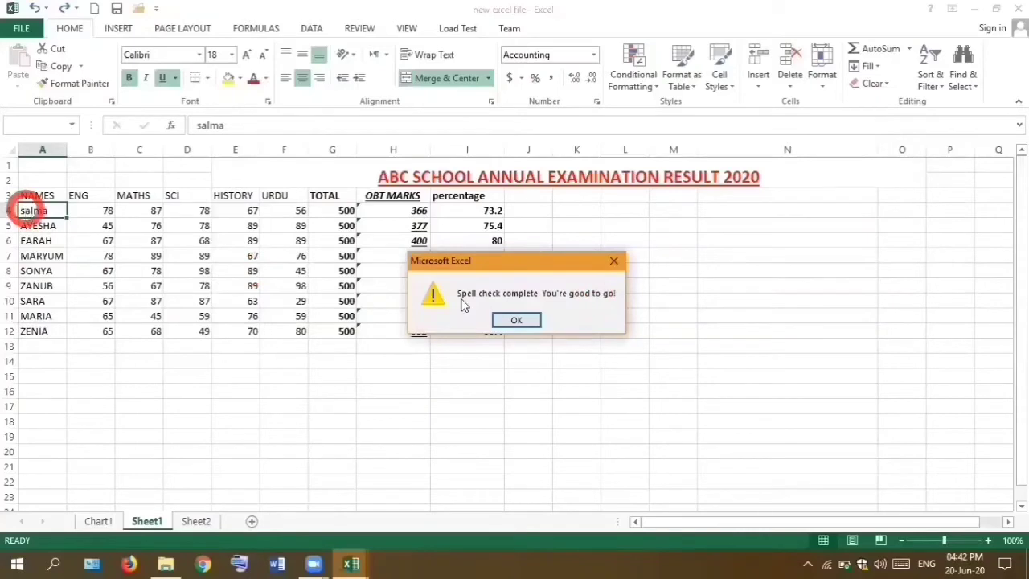
{"action": "left_click", "coordinate": [613, 257]}
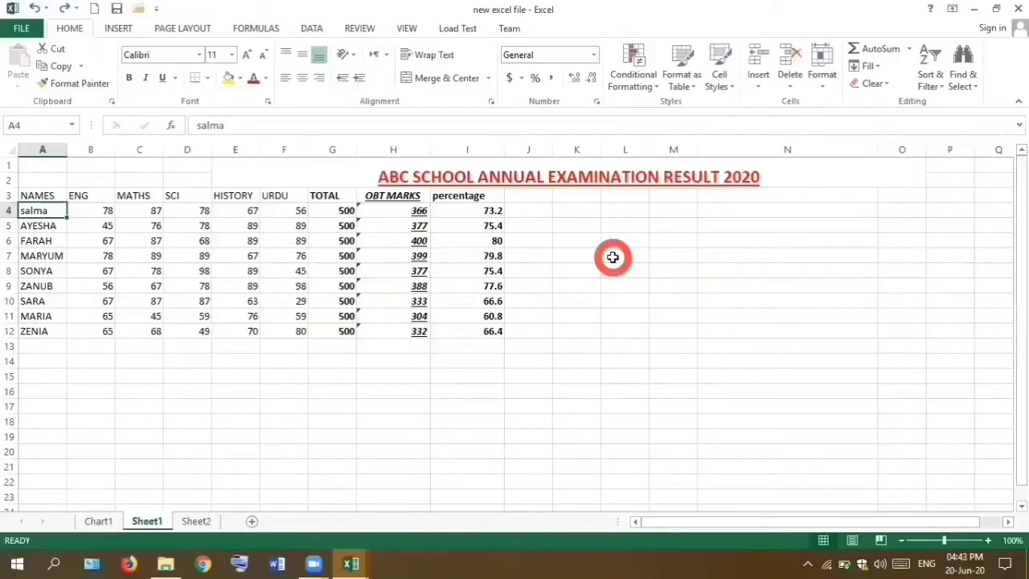
- Turn Extend Selection mode on and off again with cell A4 selected
{"action": "left_click", "coordinate": [438, 307]}
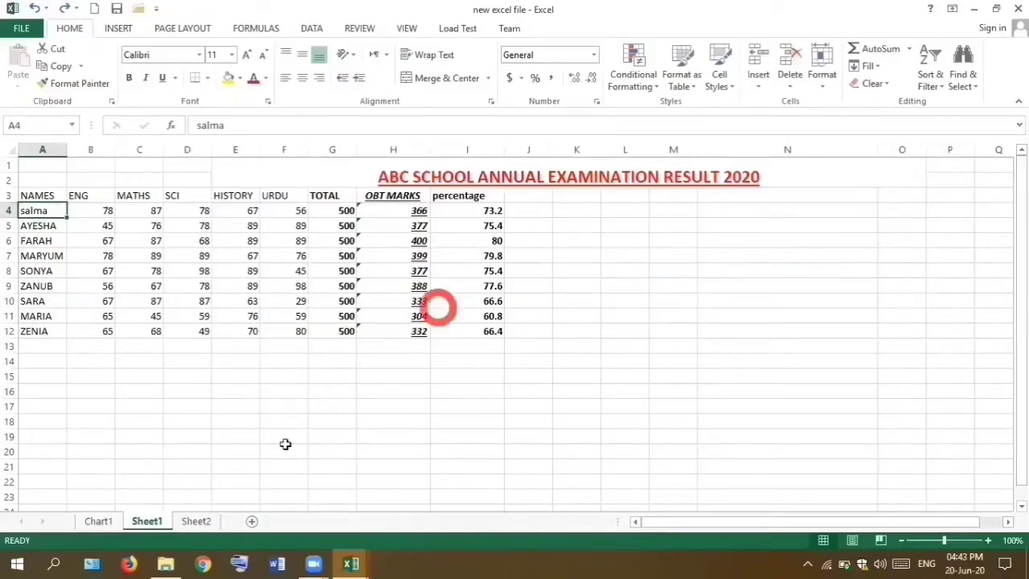
{"action": "left_click", "coordinate": [373, 255]}
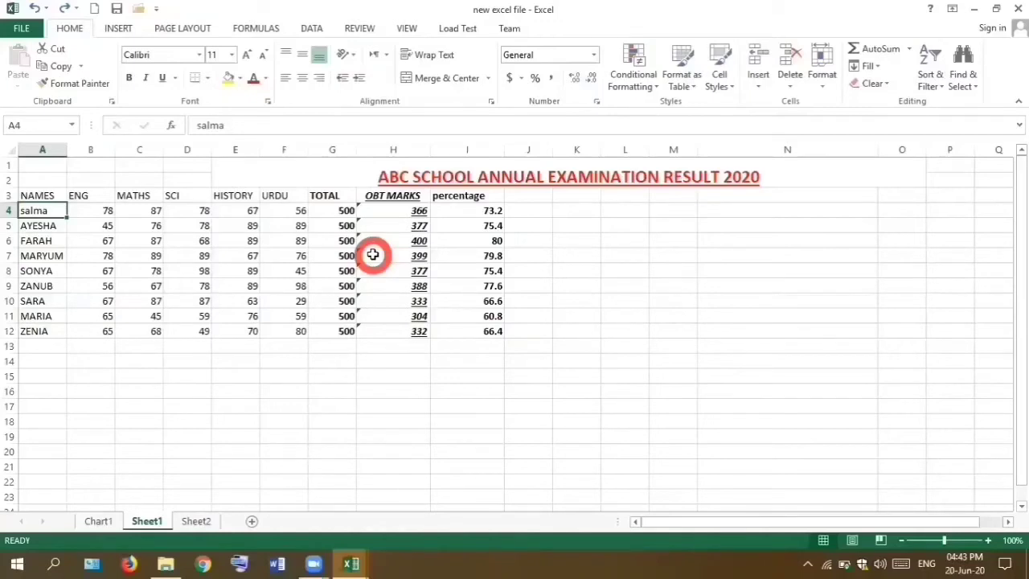
{"action": "key", "text": "F8"}
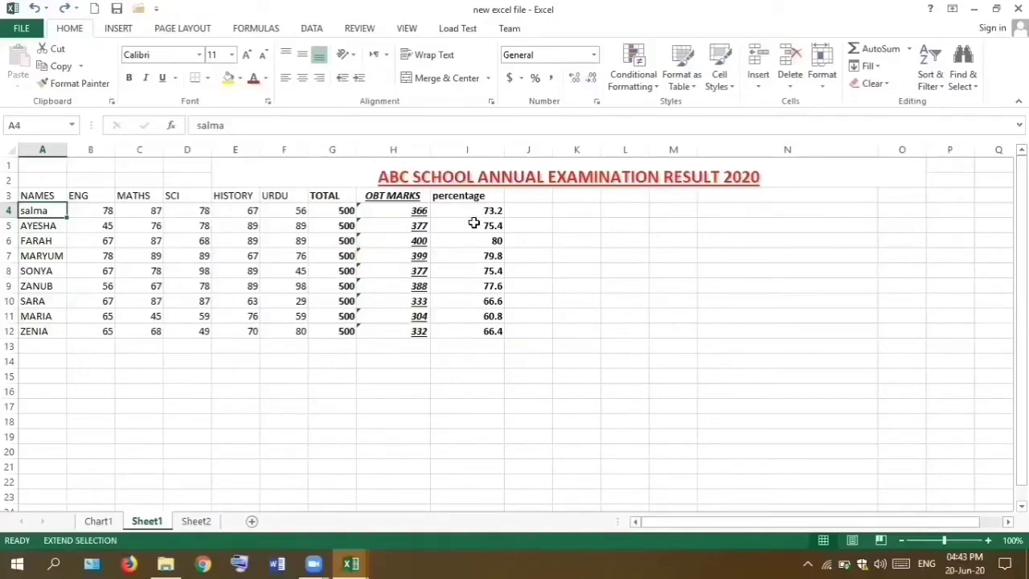
{"action": "key", "text": "F8"}
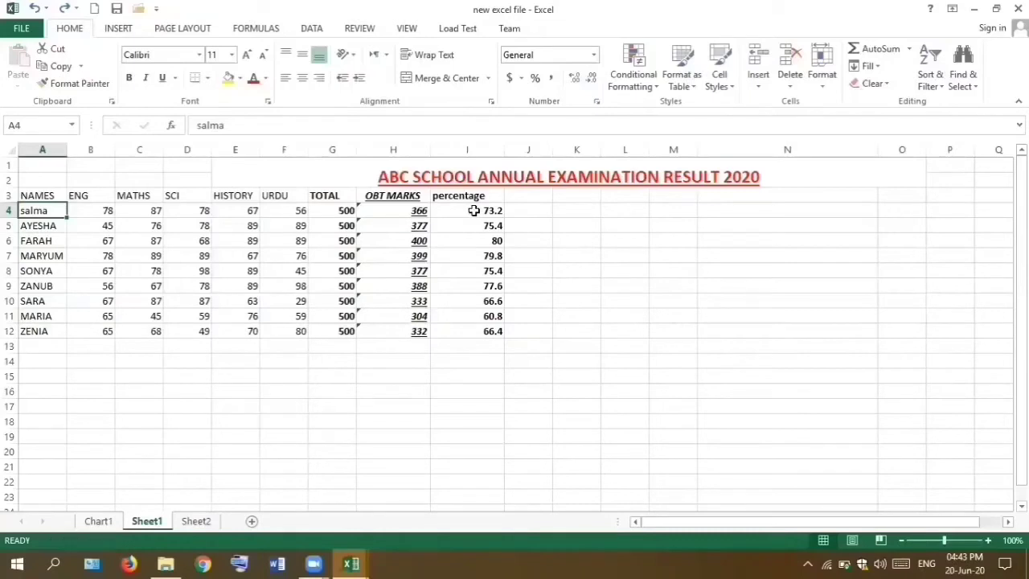
- Turn Extend Selection mode on and off again with the percentage heading in I3 selected
{"action": "left_click", "coordinate": [474, 210]}
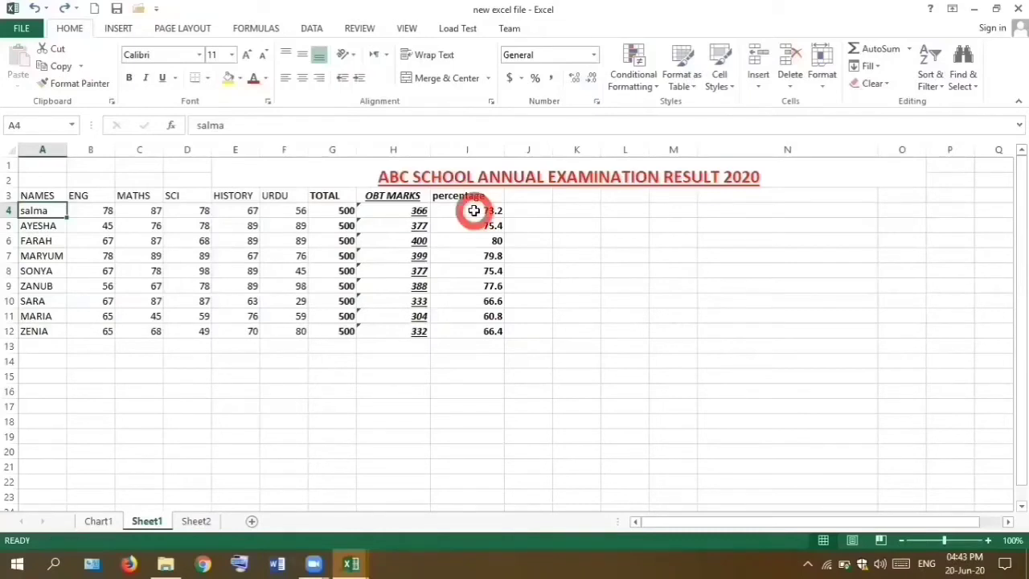
{"action": "left_click", "coordinate": [487, 195]}
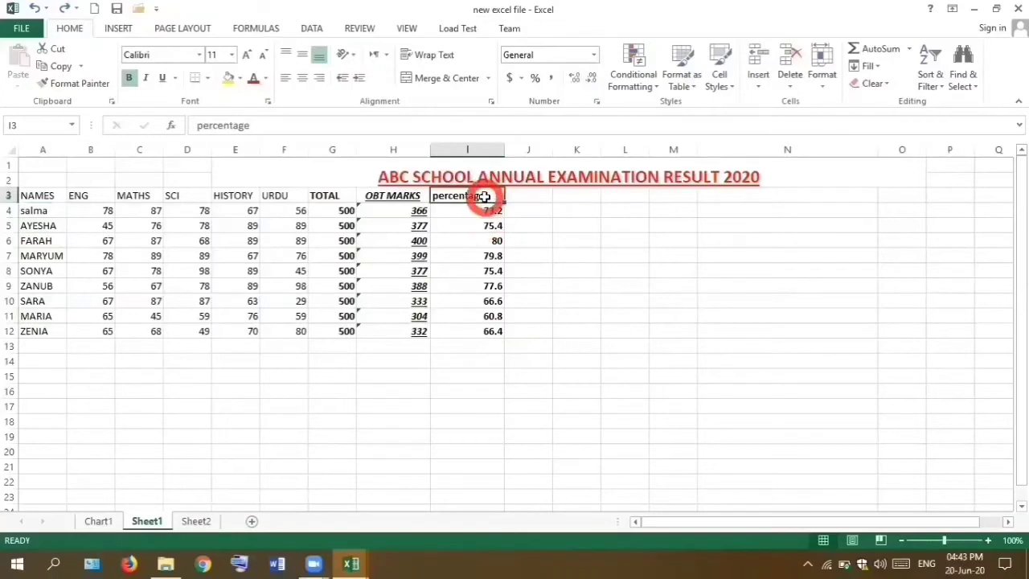
{"action": "key", "text": "Down"}
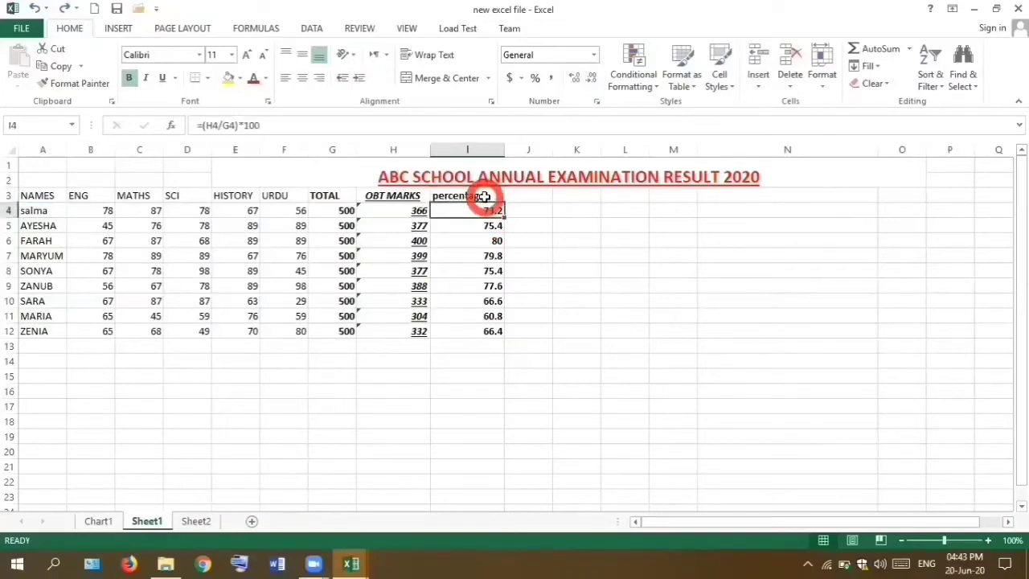
{"action": "left_click", "coordinate": [485, 196]}
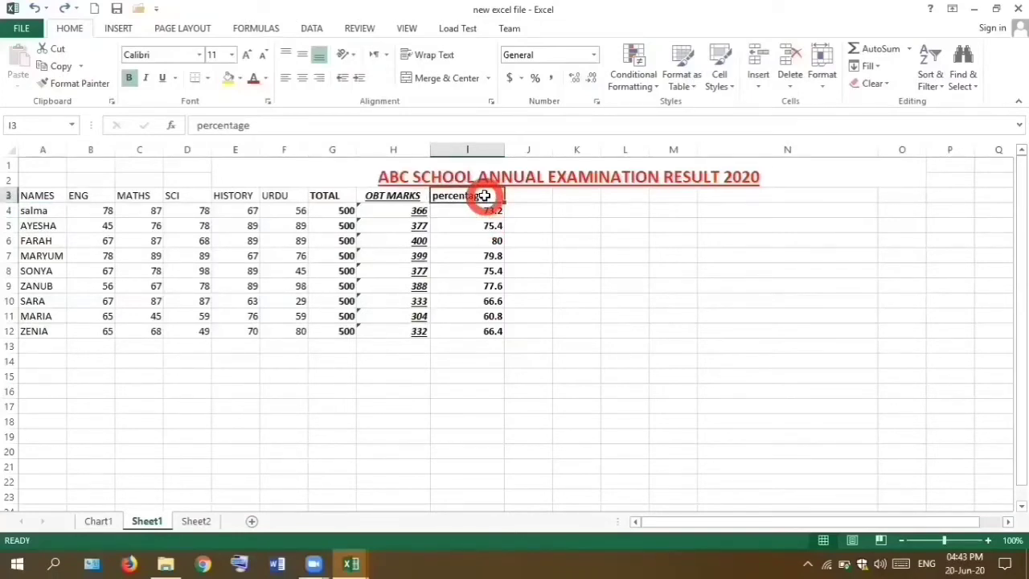
{"action": "key", "text": "F8"}
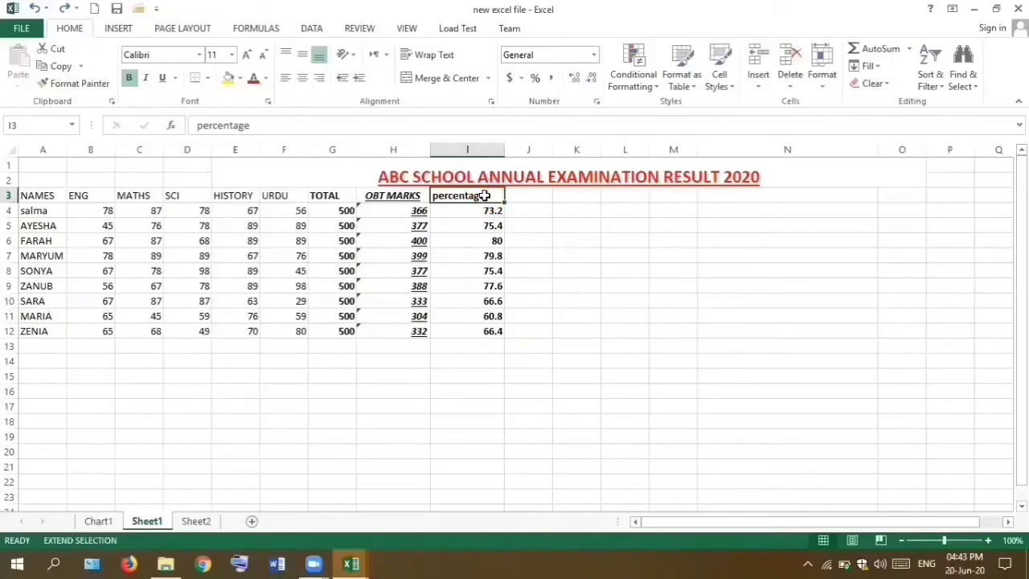
{"action": "left_click", "coordinate": [485, 196]}
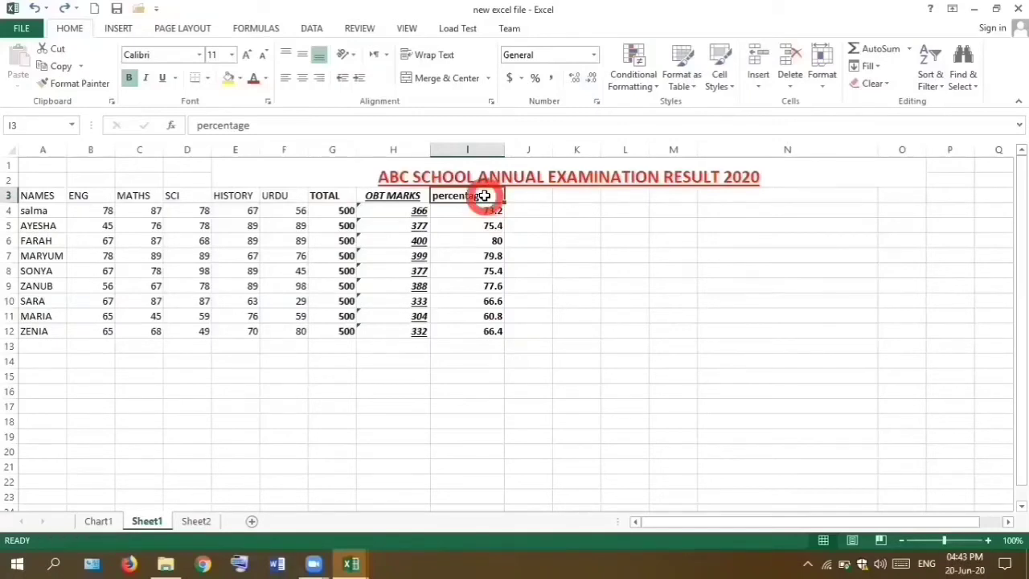
- Turn on Extend Selection at the OBT MARKS heading in H3, fill the heading down to H12, and undo the fill
{"action": "left_click", "coordinate": [402, 199]}
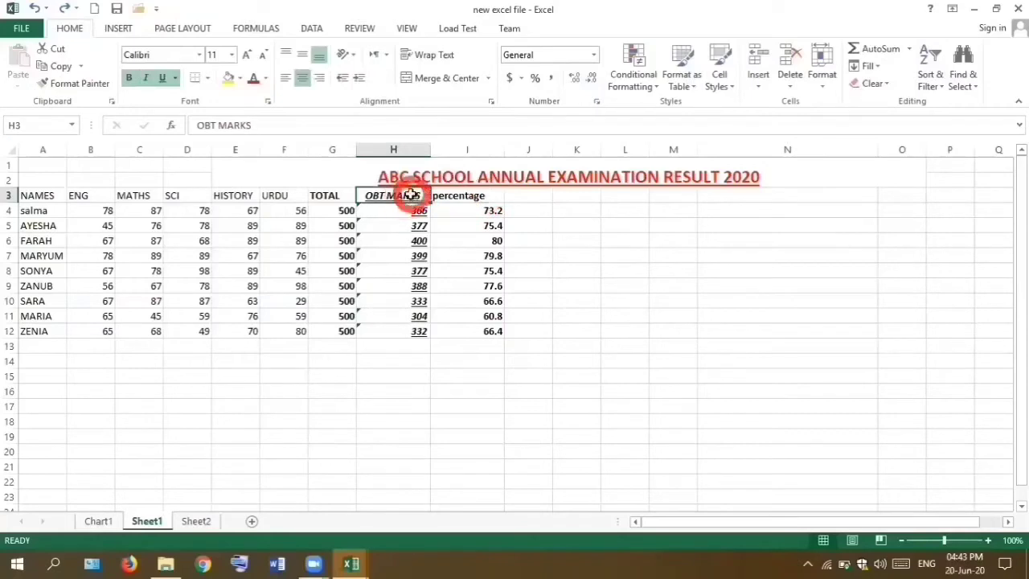
{"action": "key", "text": "F8"}
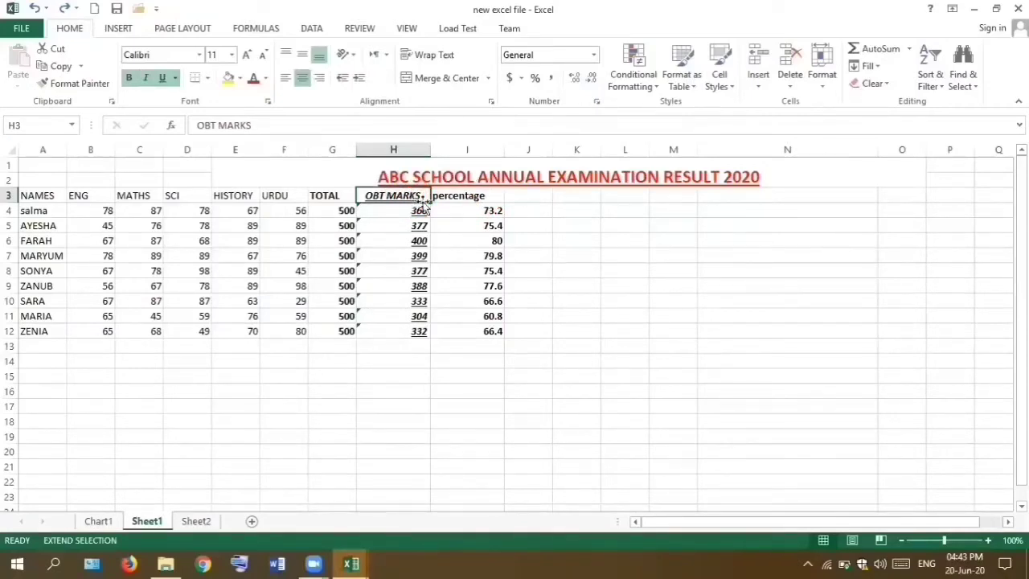
{"action": "left_click_drag", "start_coordinate": [430, 203], "coordinate": [438, 336]}
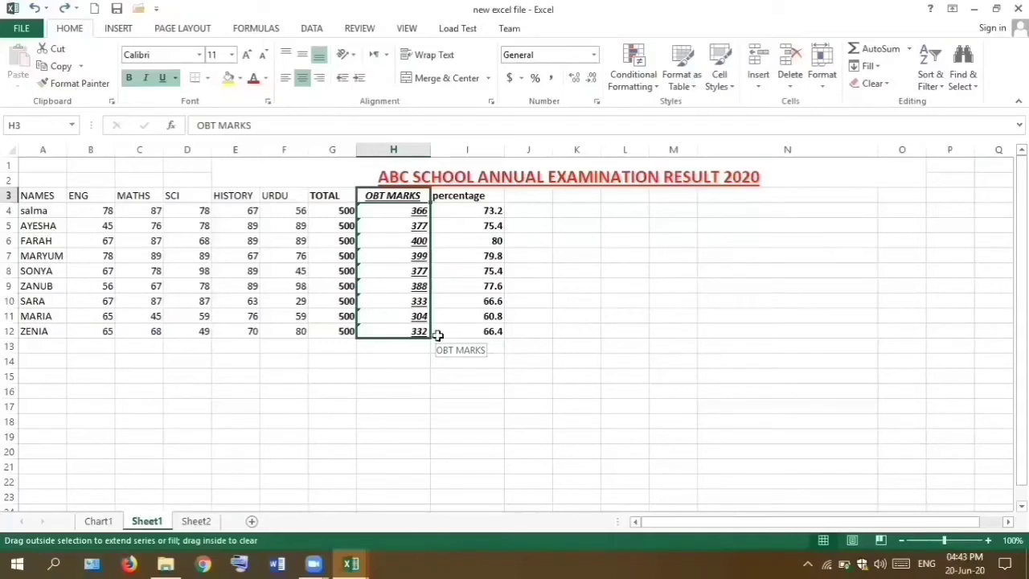
{"action": "left_click_drag", "start_coordinate": [438, 334], "coordinate": [436, 335]}
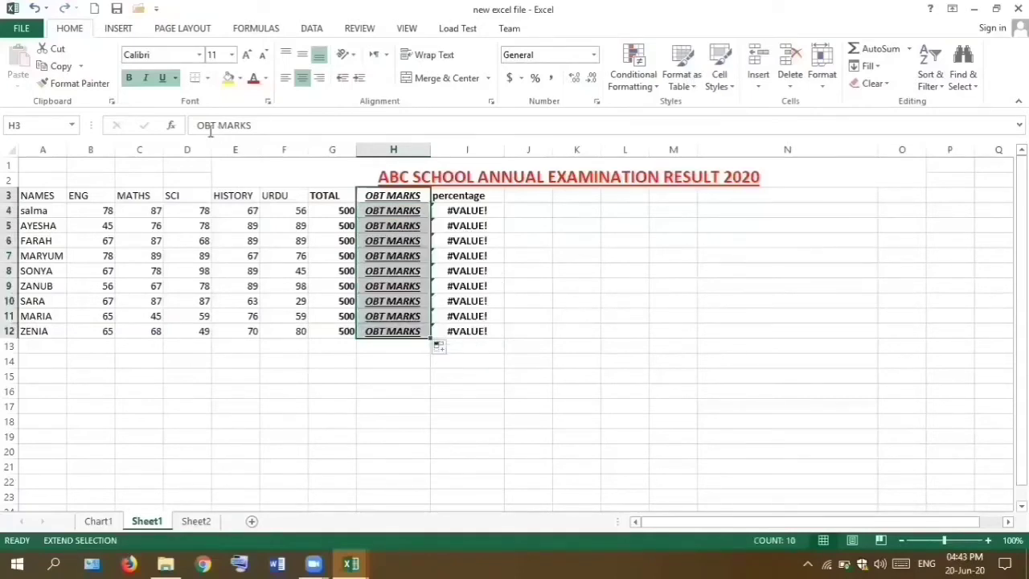
{"action": "key", "text": "ctrl+z"}
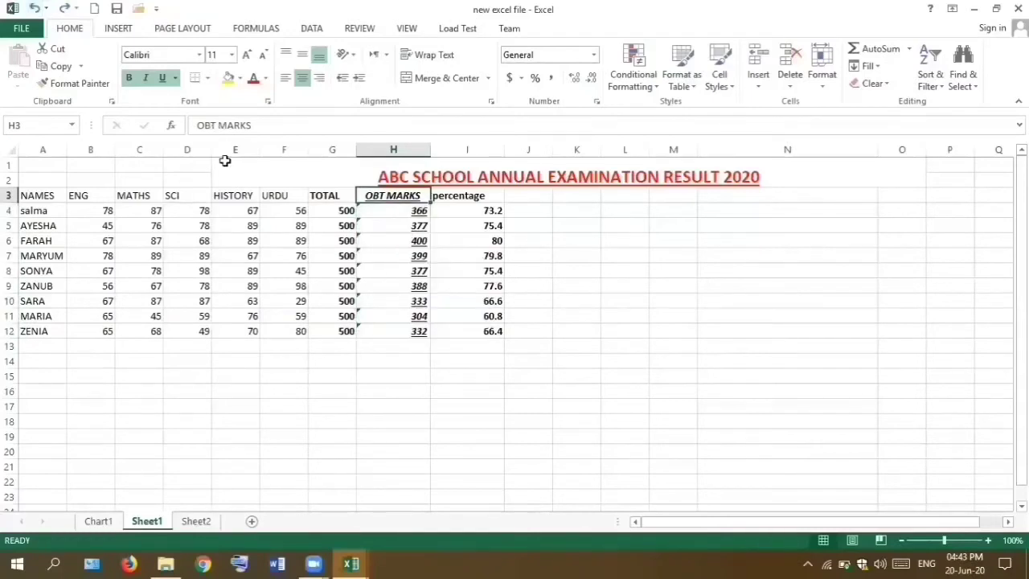
{"action": "key", "text": "Right"}
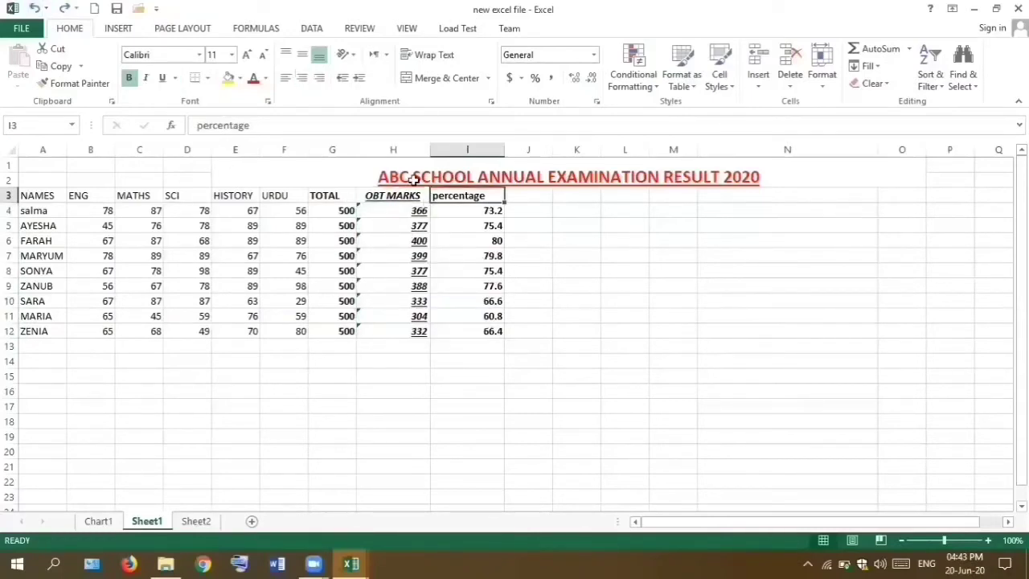
- Clear the OBT MARKS heading by pulling H3's fill handle inward, and undo the clearing
{"action": "left_click", "coordinate": [407, 195]}
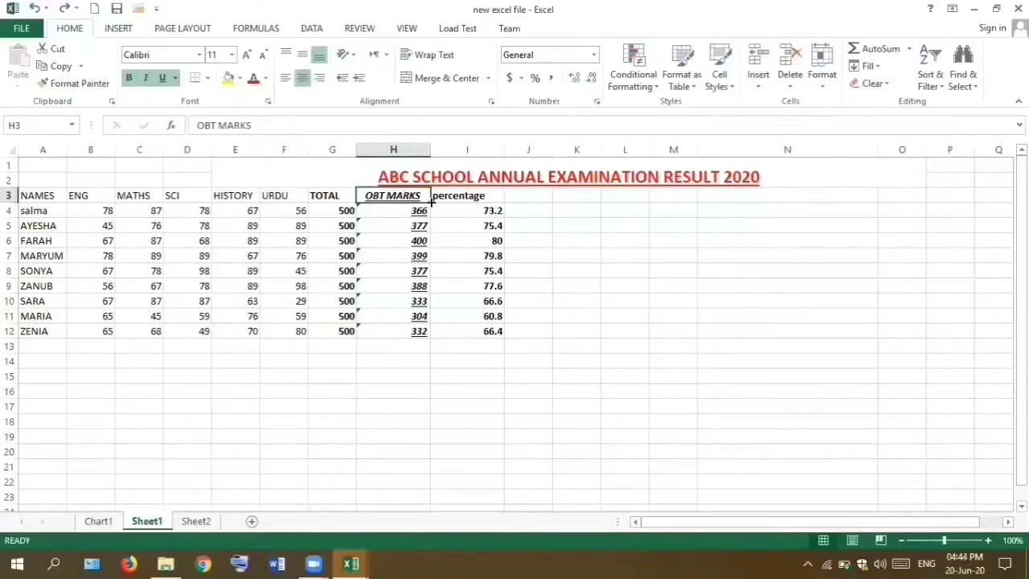
{"action": "mouse_move", "coordinate": [430, 204]}
{"action": "left_mouse_down"}
{"action": "mouse_move", "coordinate": [442, 334]}
{"action": "mouse_move", "coordinate": [512, 316]}
{"action": "mouse_move", "coordinate": [389, 178]}
{"action": "mouse_move", "coordinate": [447, 200]}
{"action": "mouse_move", "coordinate": [418, 197]}
{"action": "left_mouse_up"}
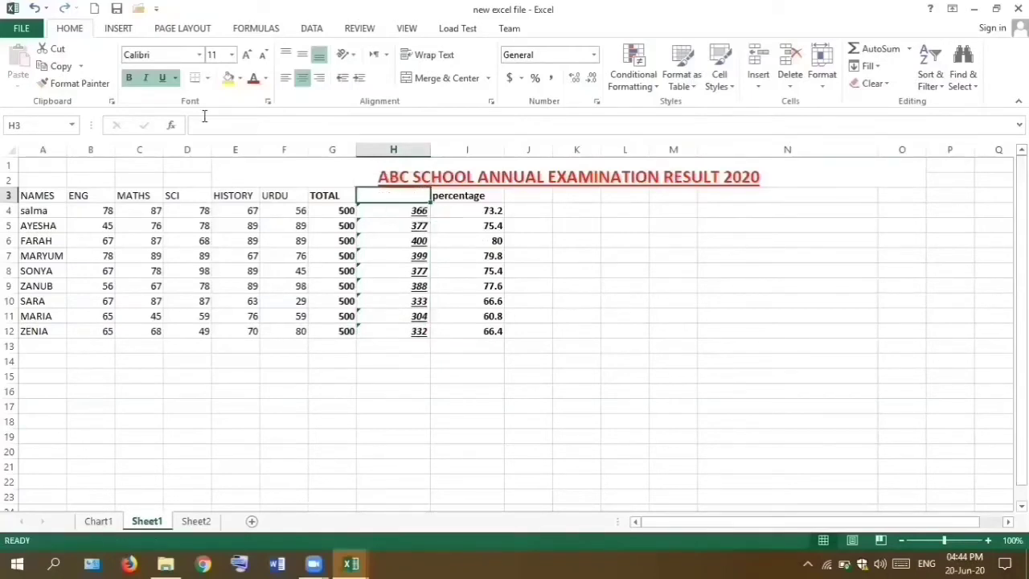
{"action": "key", "text": "Right"}
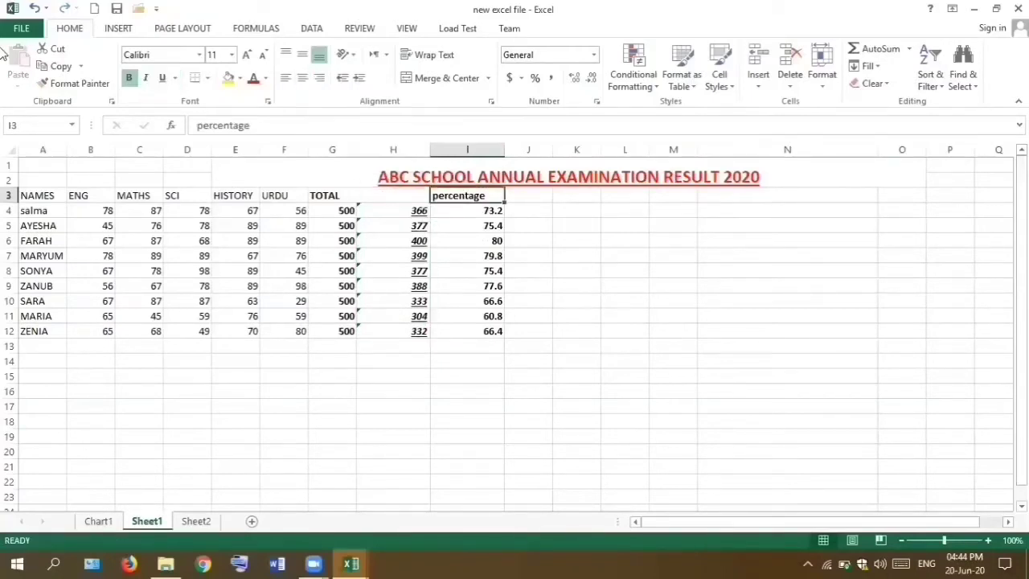
{"action": "key", "text": "ctrl+z"}
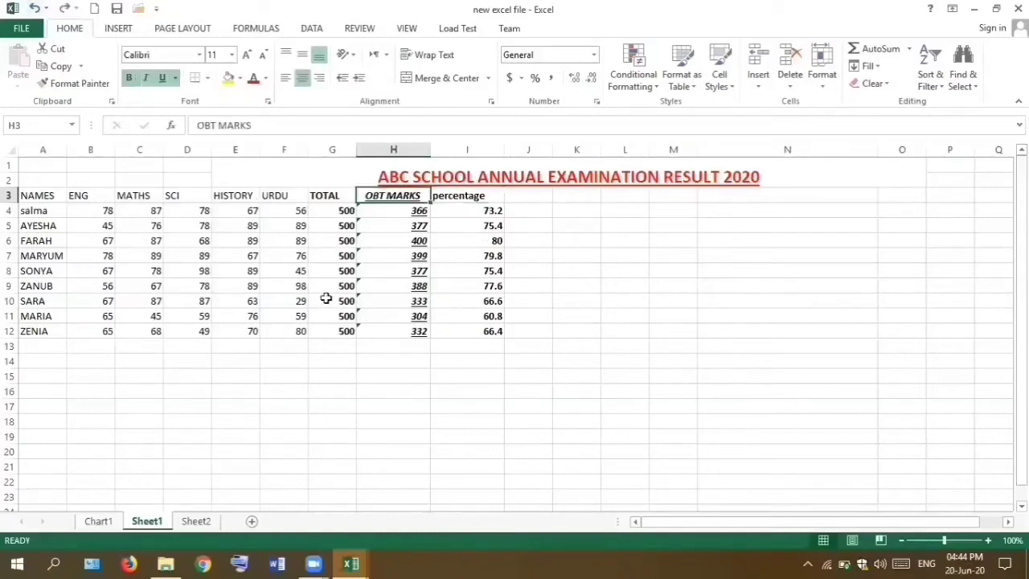
- Turn on Extend Selection from H3 and extend the selection sideways to the percentage heading and back to the TOTAL heading
{"action": "key", "text": "F8"}
{"action": "left_click", "coordinate": [411, 320]}
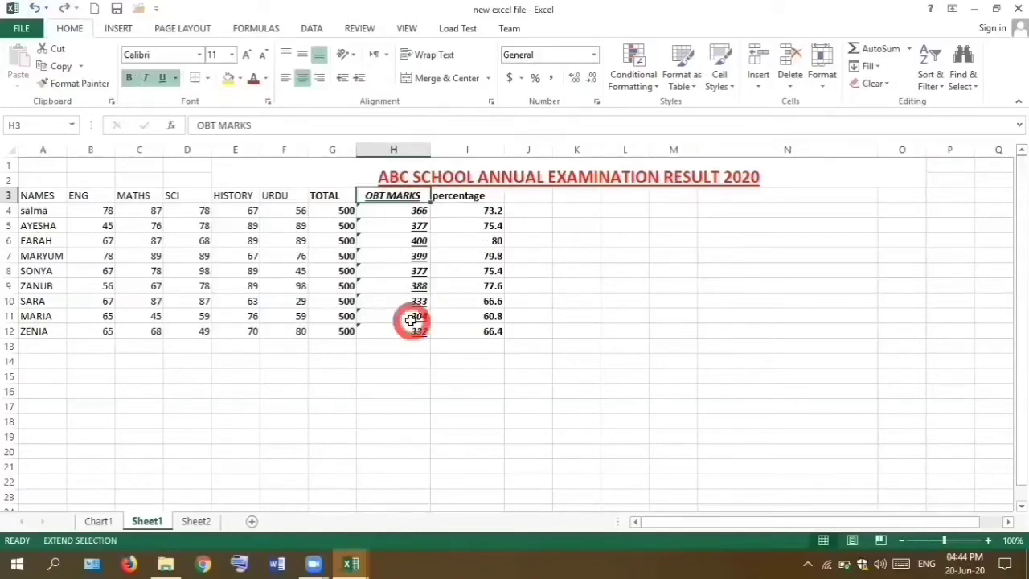
{"action": "left_click", "coordinate": [328, 199]}
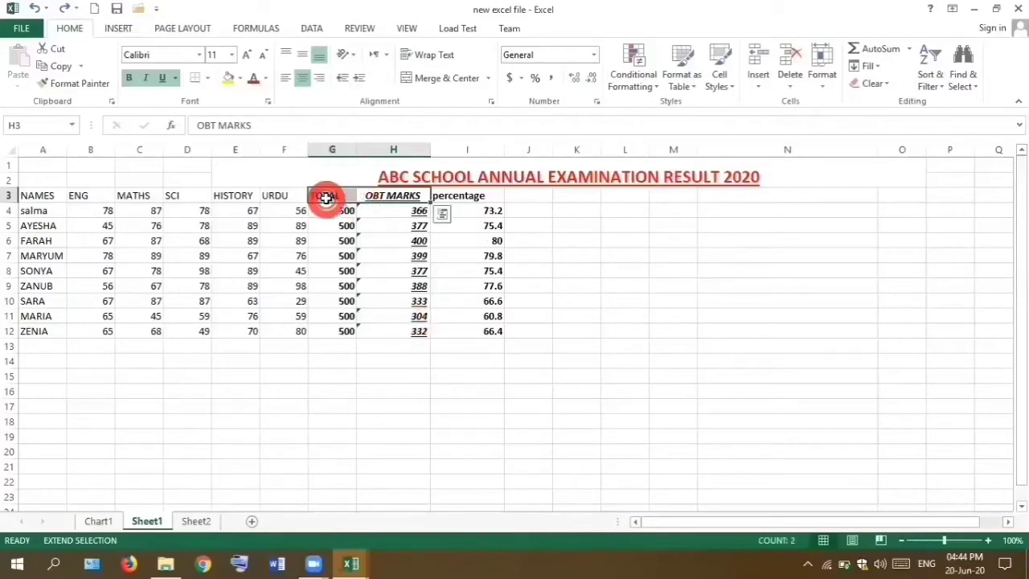
{"action": "left_click", "coordinate": [410, 241]}
{"action": "key", "text": "Right"}
{"action": "key", "text": "Right"}
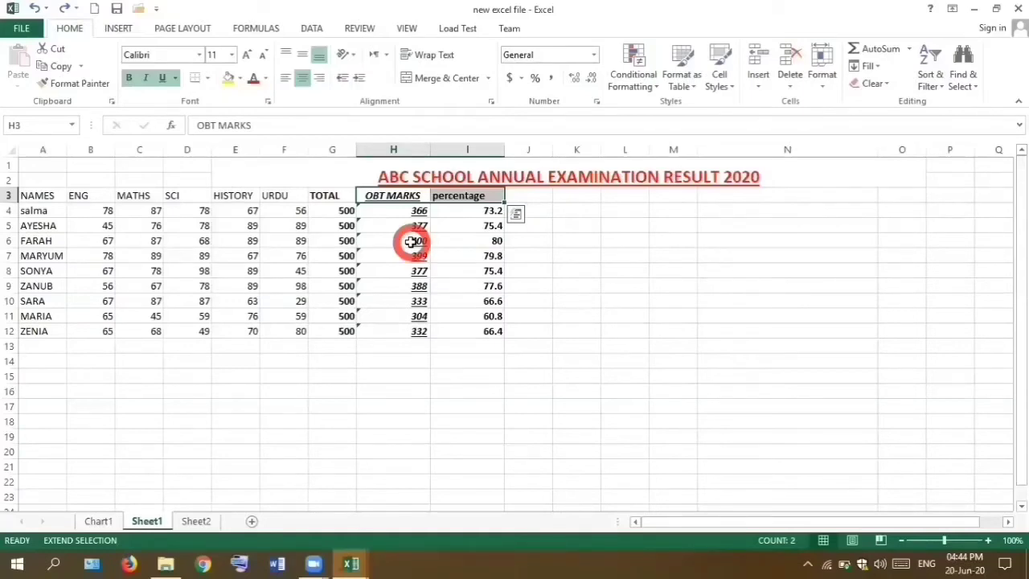
{"action": "key", "text": "Left"}
{"action": "key", "text": "Left"}
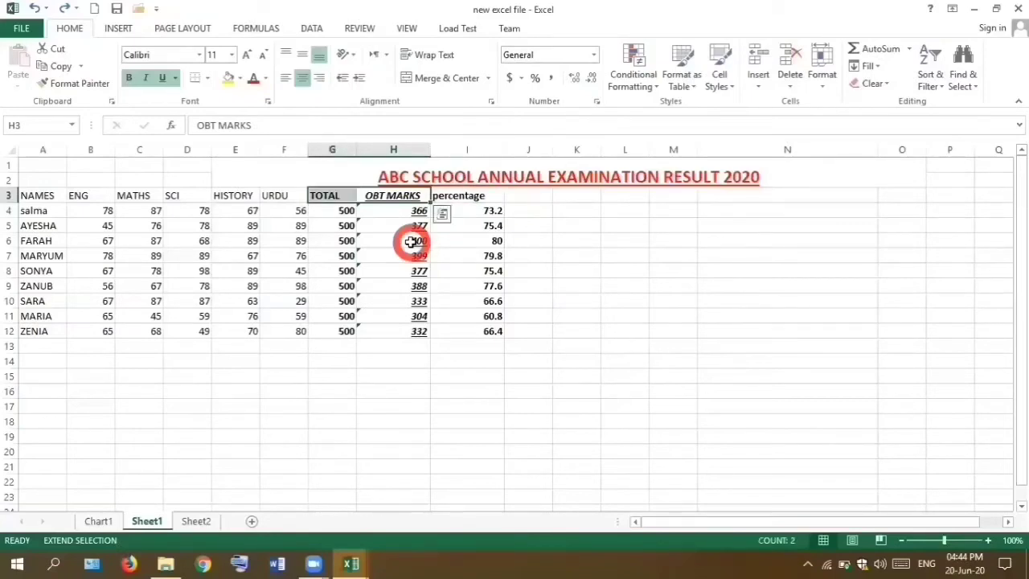
- Extend the selection of the TOTAL and OBT MARKS columns down to row 14
{"action": "key", "text": "Down"}
{"action": "key", "text": "Down"}
{"action": "key", "text": "Down"}
{"action": "key", "text": "Down"}
{"action": "key", "text": "Down"}
{"action": "key", "text": "Down"}
{"action": "key", "text": "Down"}
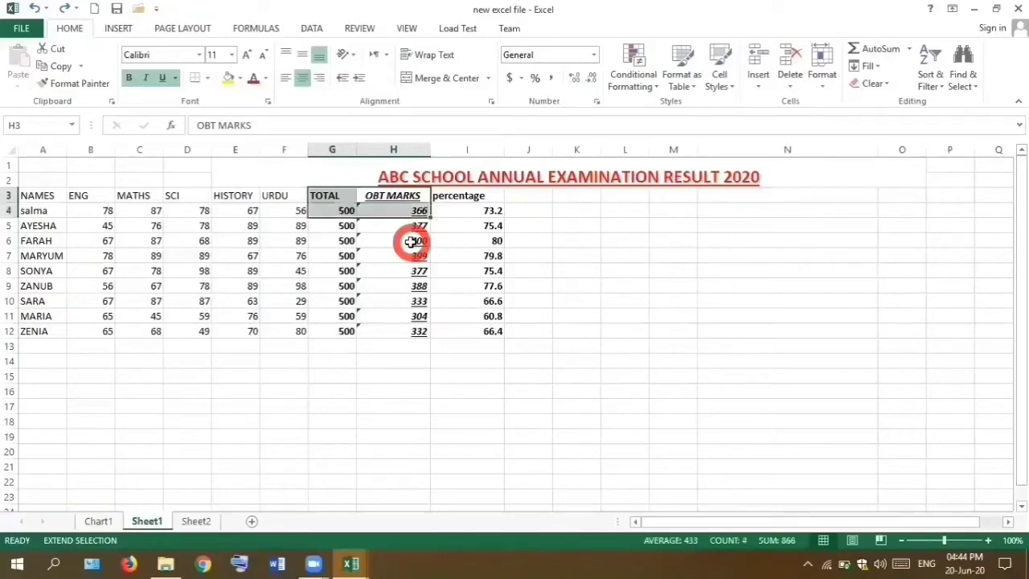
{"action": "key", "text": "Down"}
{"action": "key", "text": "Down"}
{"action": "key", "text": "Down"}
{"action": "key", "text": "Down"}
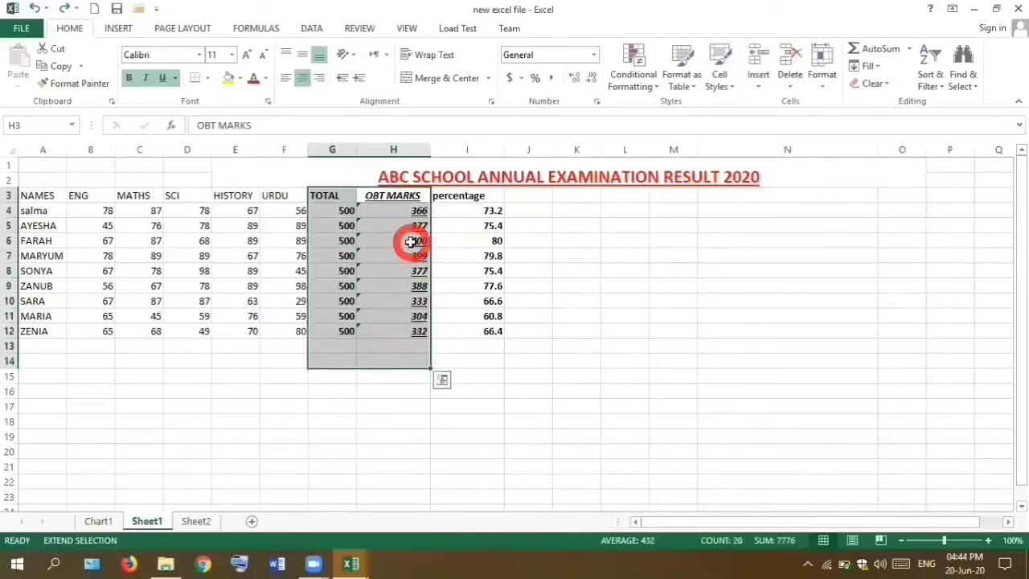
- Shrink the extended selection back up toward the headings and resize it to cover B3:H7
{"action": "key", "text": "Up"}
{"action": "key", "text": "Up"}
{"action": "key", "text": "Up"}
{"action": "key", "text": "Up"}
{"action": "key", "text": "Up"}
{"action": "key", "text": "Up"}
{"action": "key", "text": "Up"}
{"action": "key", "text": "Up"}
{"action": "key", "text": "Up"}
{"action": "key", "text": "Up"}
{"action": "key", "text": "Up"}
{"action": "key", "text": "Up"}
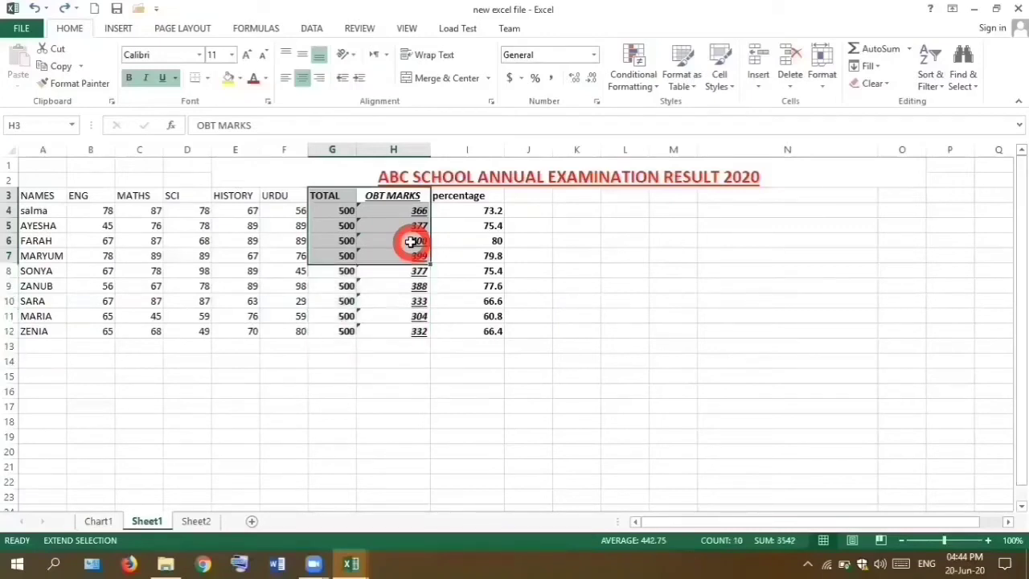
{"action": "key", "text": "Down"}
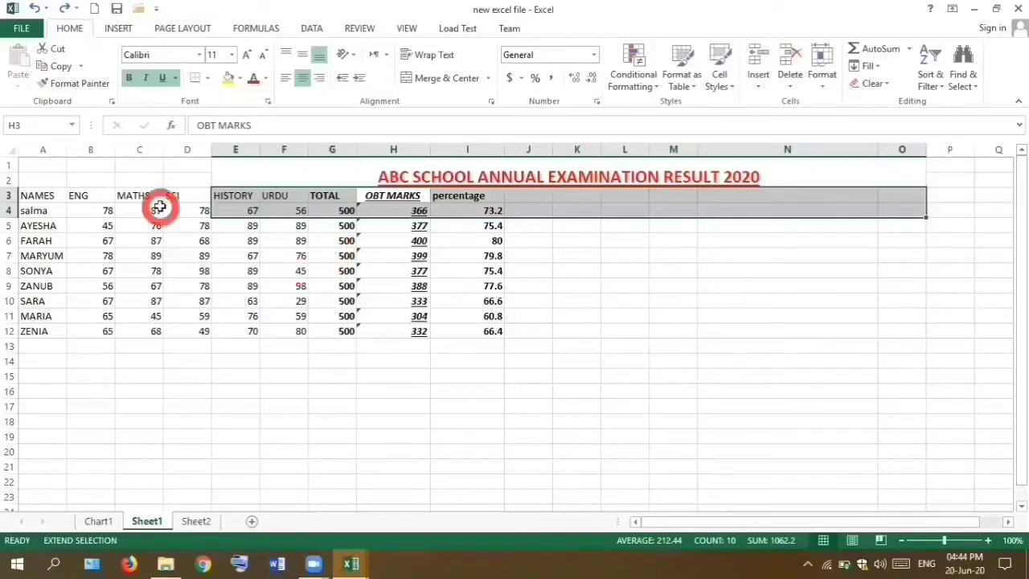
{"action": "left_click_drag", "start_coordinate": [111, 213], "coordinate": [111, 250]}
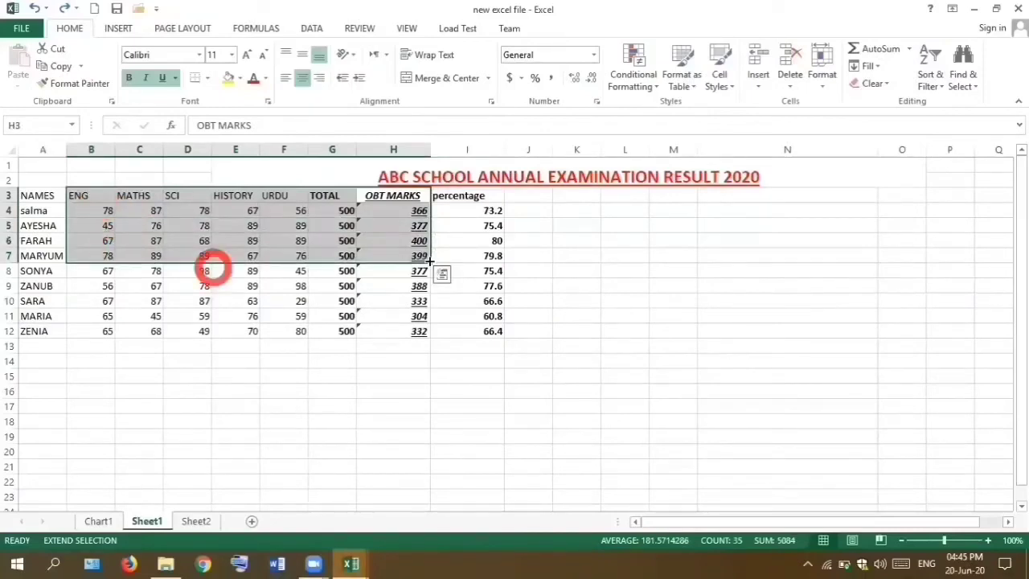
- Fill the B3:H7 block down to row 12, and undo changes back to the point where N6 holds the percentage formula note
{"action": "left_click_drag", "start_coordinate": [430, 259], "coordinate": [415, 380]}
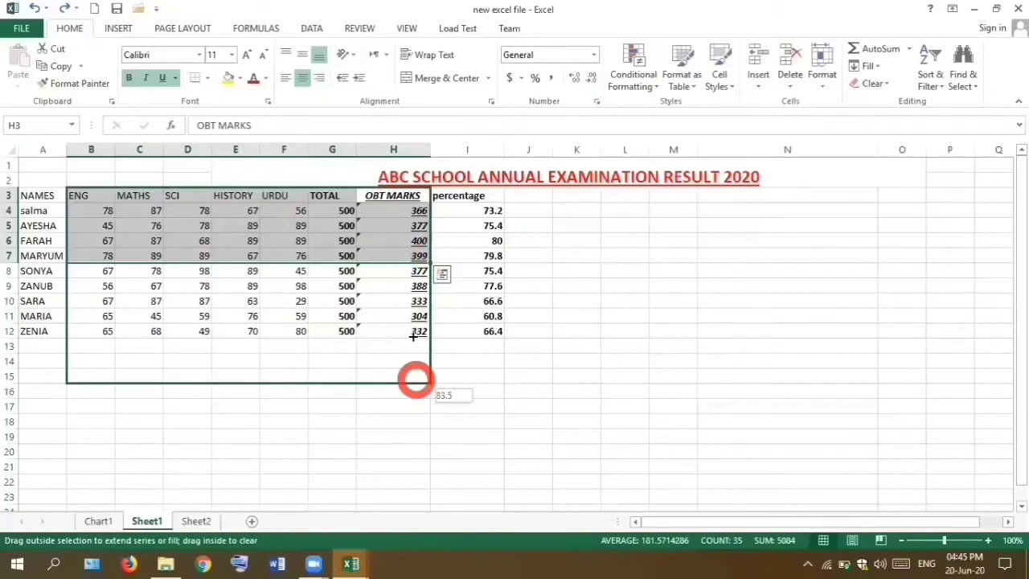
{"action": "left_click_drag", "start_coordinate": [415, 377], "coordinate": [415, 336]}
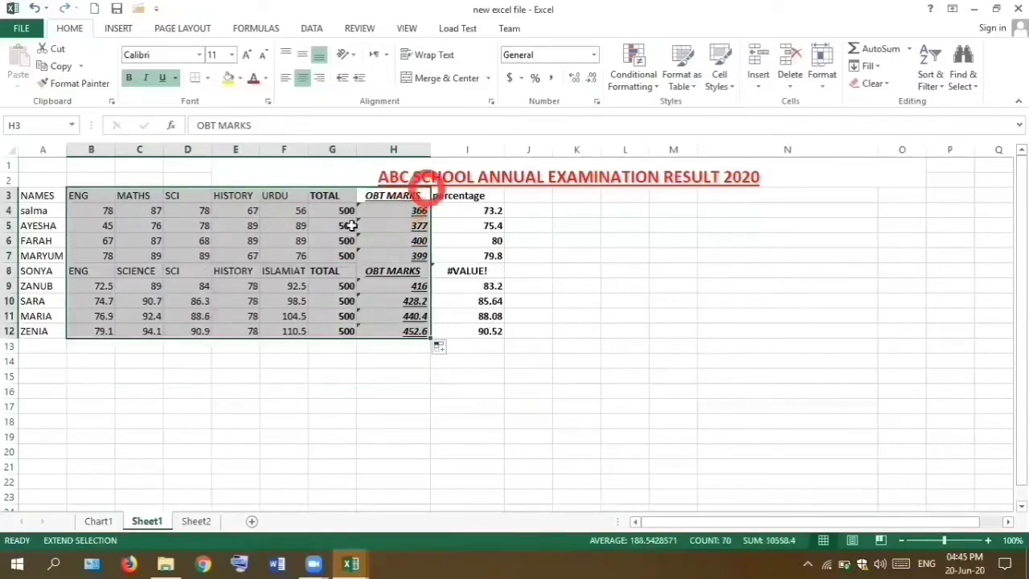
{"action": "left_click", "coordinate": [35, 10]}
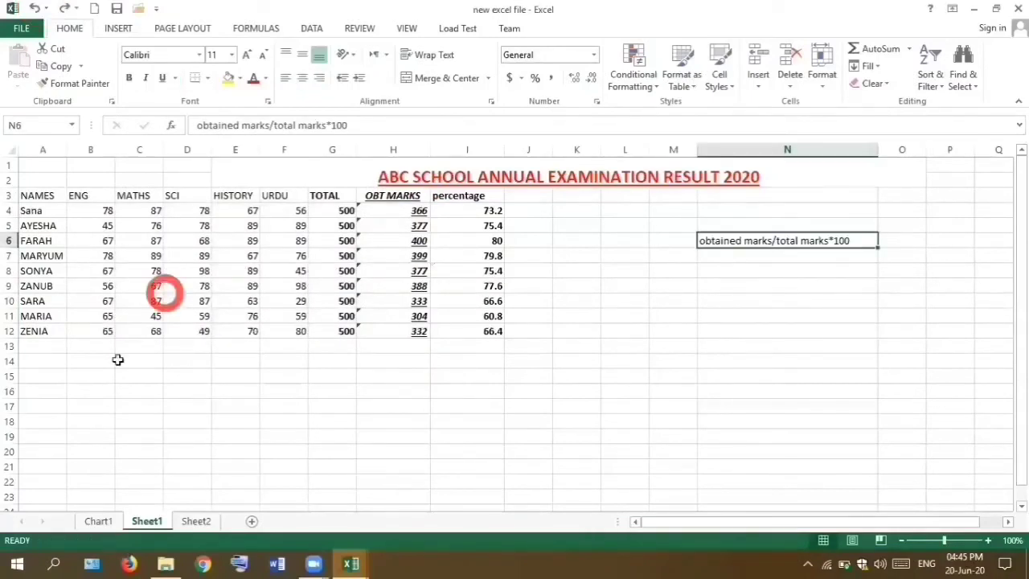
- Select the row 12 figures from B12 to G12 and AutoSum them into H12
{"action": "left_click_drag", "start_coordinate": [95, 331], "coordinate": [285, 330]}
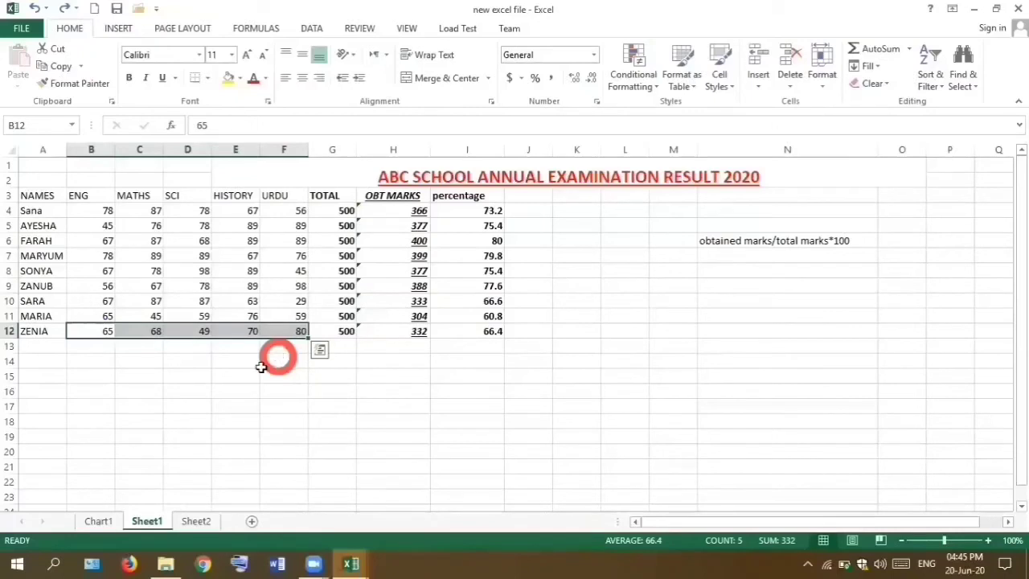
{"action": "left_click", "coordinate": [278, 356]}
{"action": "left_click", "coordinate": [253, 332]}
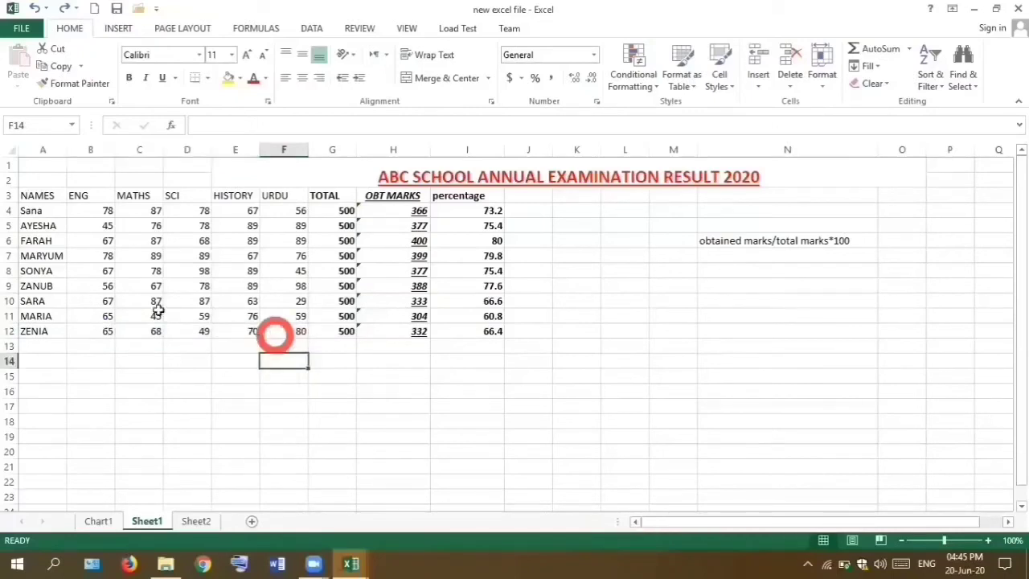
{"action": "left_click", "coordinate": [107, 334]}
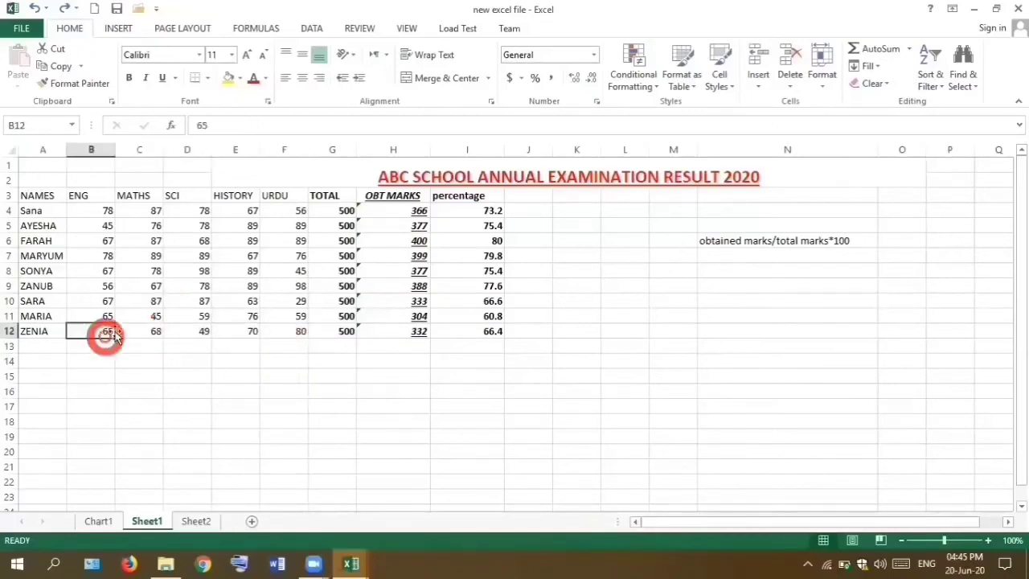
{"action": "left_click_drag", "start_coordinate": [112, 336], "coordinate": [342, 332]}
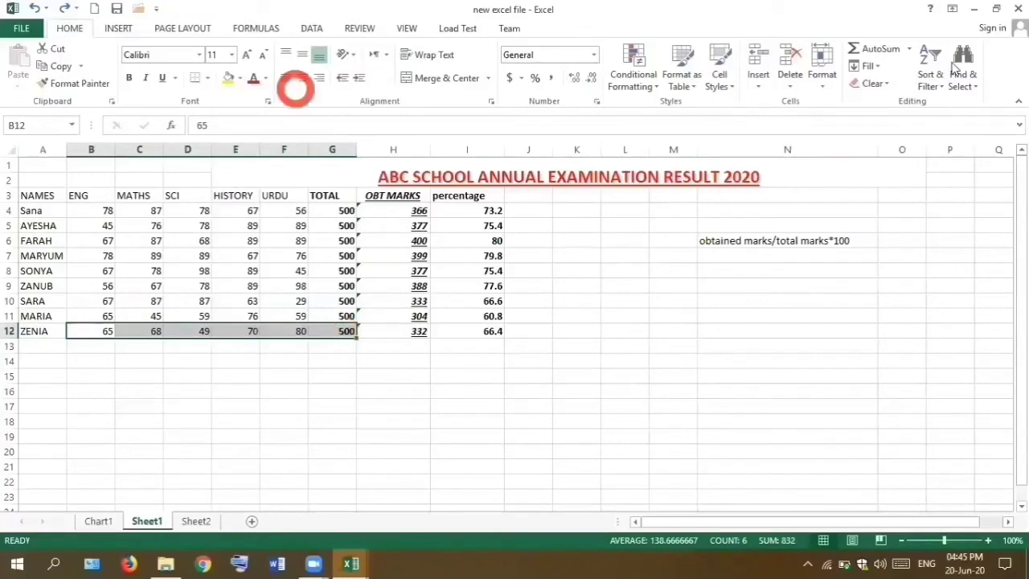
{"action": "left_click", "coordinate": [880, 50]}
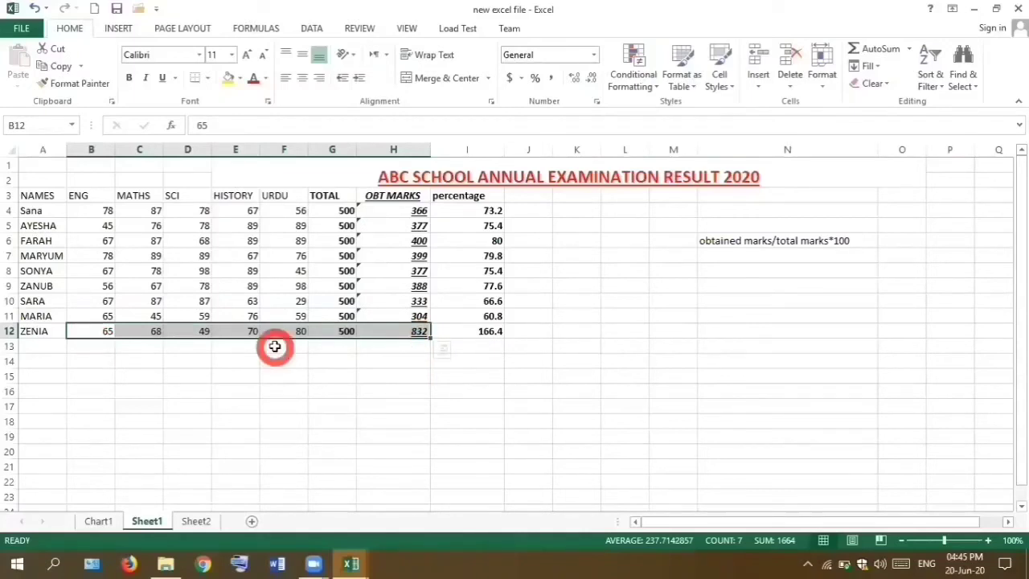
- Select the empty cell E15 and display the ribbon's key tips
{"action": "left_click", "coordinate": [243, 381]}
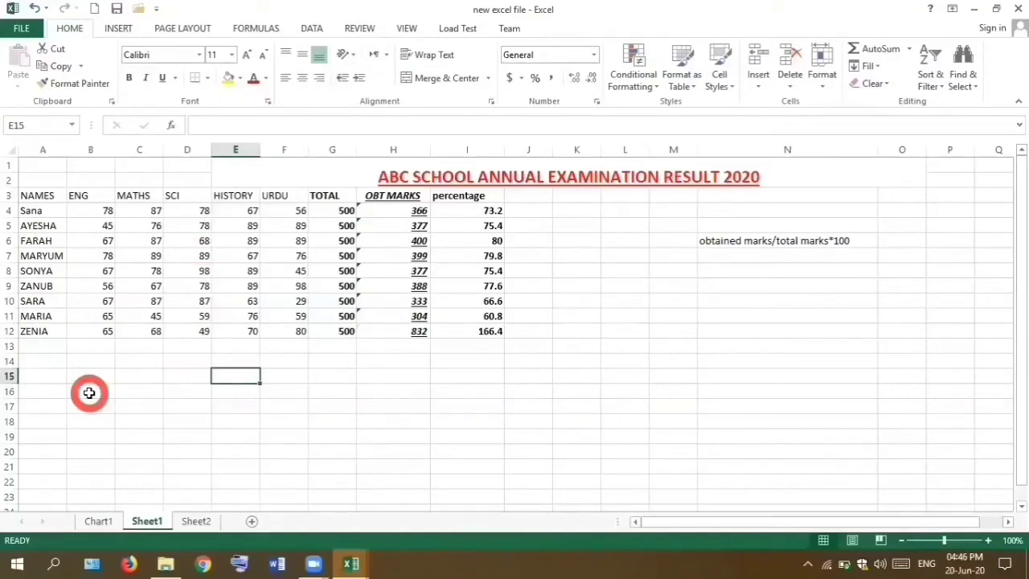
{"action": "key", "text": "alt"}
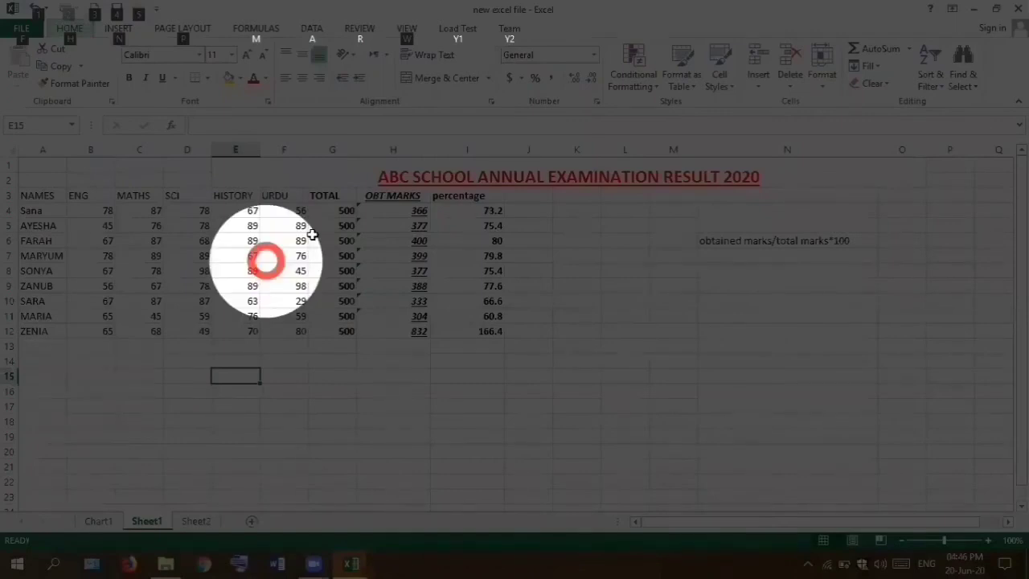
- Dismiss the ribbon key tips and select the F12 Save As entry in the shortcut keys list on Sheet2
{"action": "left_click", "coordinate": [330, 254]}
{"action": "left_click", "coordinate": [193, 521]}
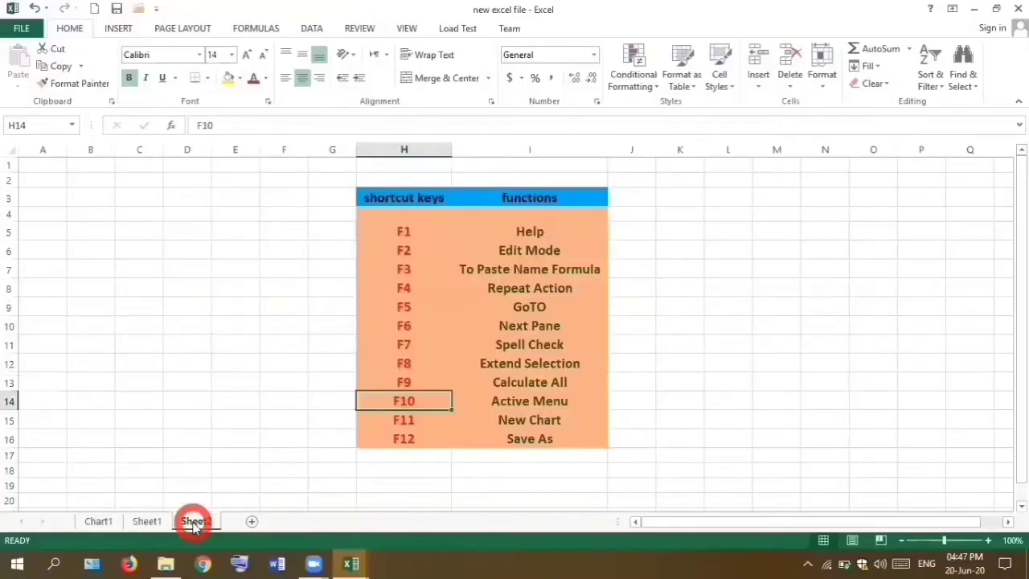
{"action": "left_click", "coordinate": [409, 442]}
{"action": "left_click", "coordinate": [502, 441]}
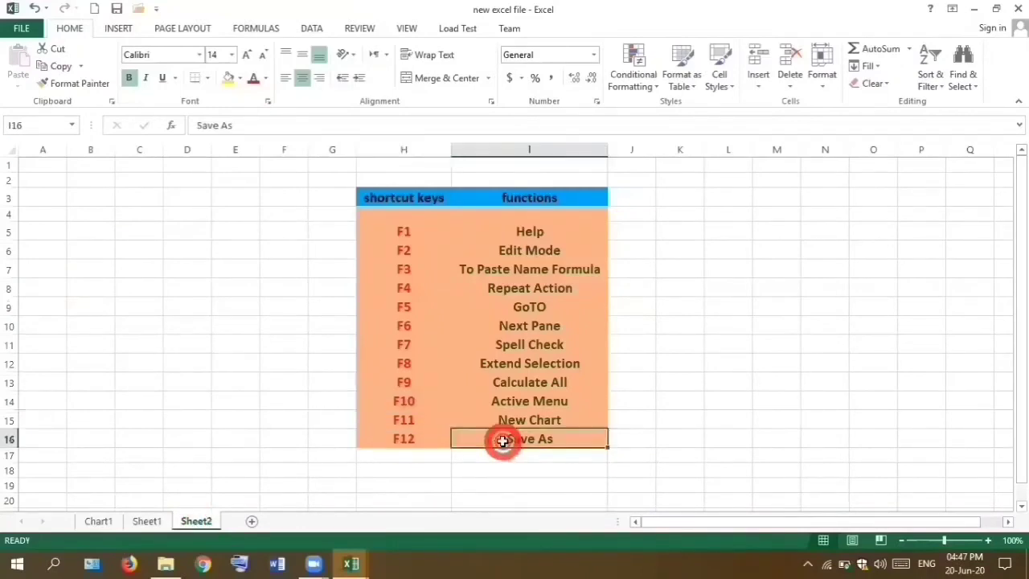
- From Sheet1, save the workbook in Documents under the new name "first excel file", and return to the shortcut keys list on Sheet2
{"action": "left_click", "coordinate": [146, 521]}
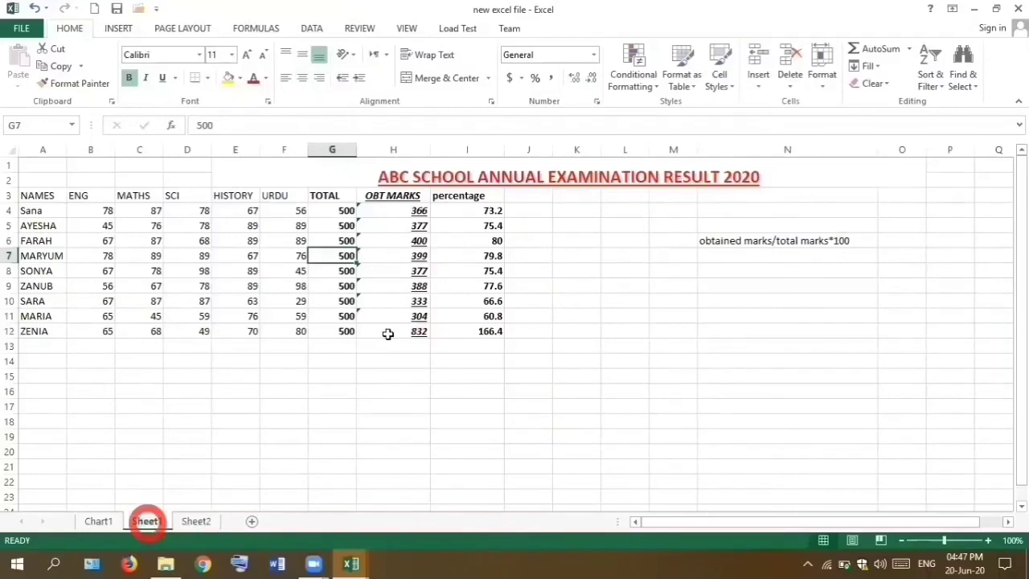
{"action": "left_click", "coordinate": [491, 103]}
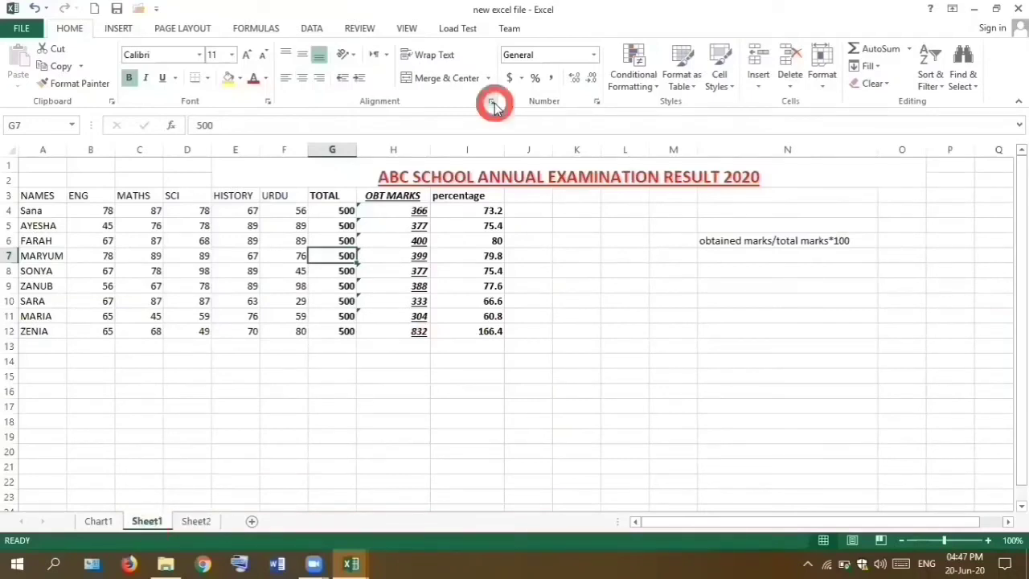
{"action": "left_click", "coordinate": [486, 11]}
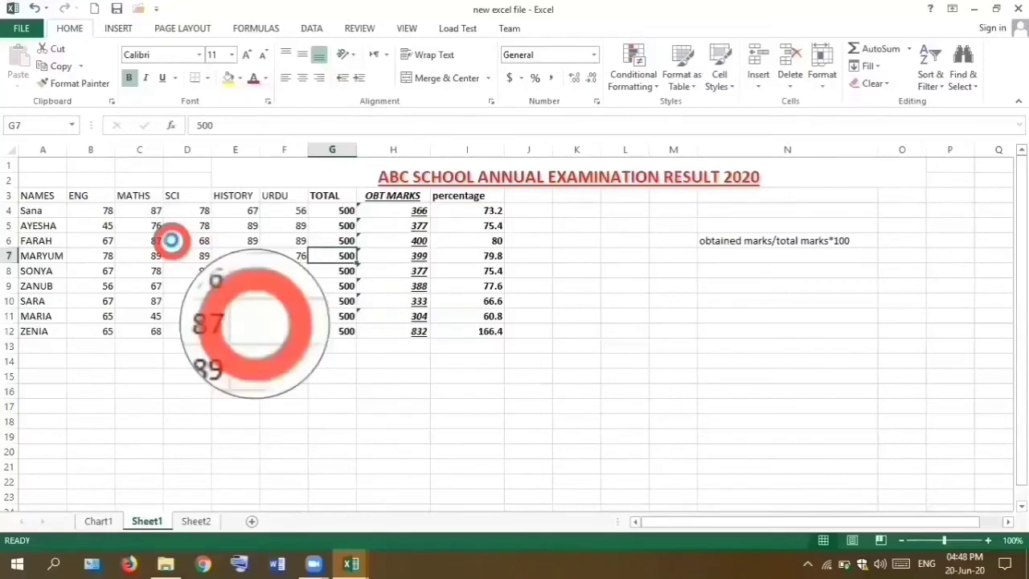
{"action": "key", "text": "F12"}
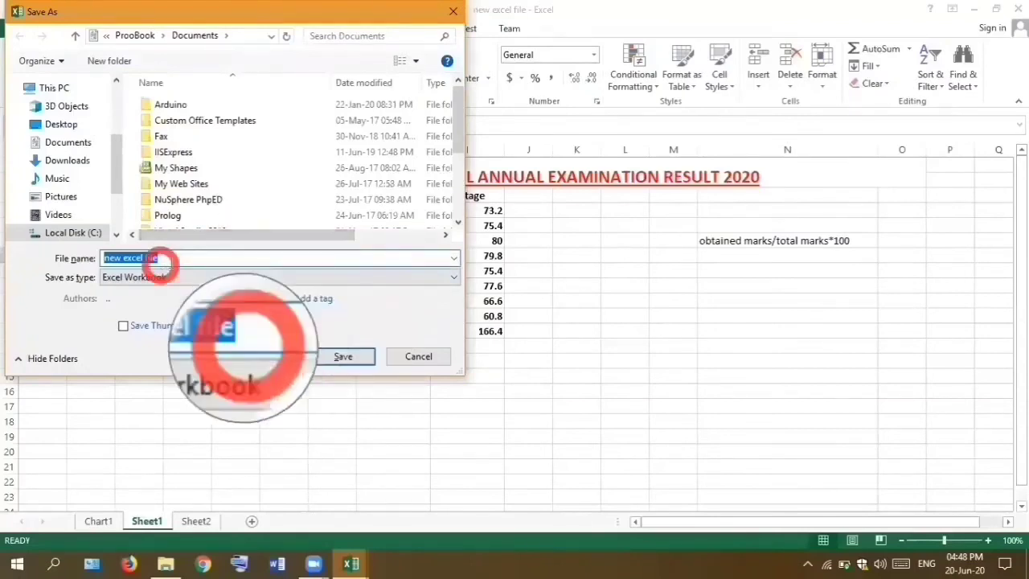
{"action": "left_click", "coordinate": [171, 261]}
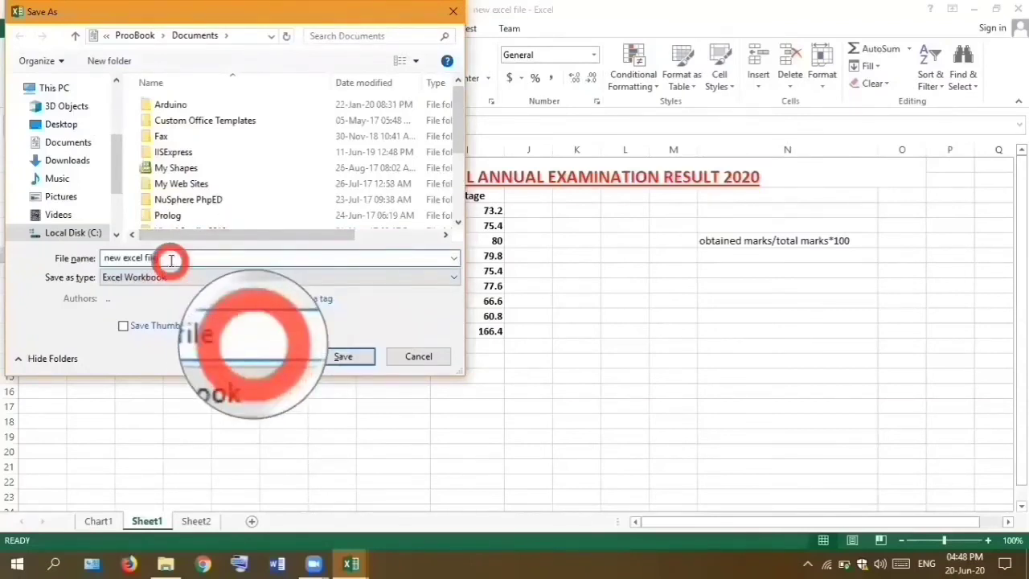
{"action": "key", "text": "BackSpace"}
{"action": "key", "text": "BackSpace"}
{"action": "key", "text": "BackSpace"}
{"action": "key", "text": "BackSpace"}
{"action": "key", "text": "BackSpace"}
{"action": "key", "text": "BackSpace"}
{"action": "key", "text": "BackSpace"}
{"action": "key", "text": "BackSpace"}
{"action": "key", "text": "BackSpace"}
{"action": "key", "text": "BackSpace"}
{"action": "key", "text": "BackSpace"}
{"action": "key", "text": "BackSpace"}
{"action": "key", "text": "BackSpace"}
{"action": "key", "text": "BackSpace"}
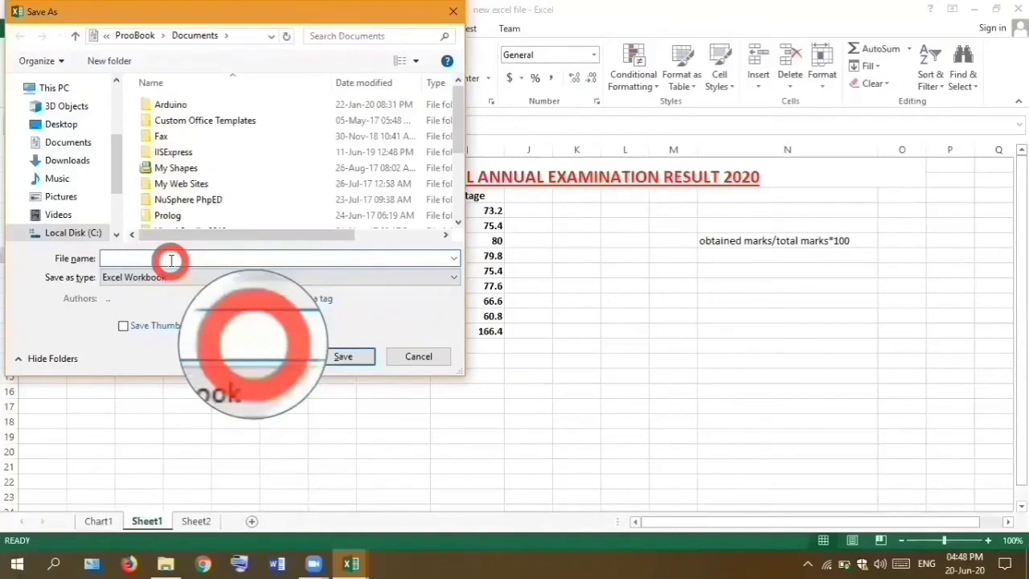
{"action": "type", "text": "first excel fil"}
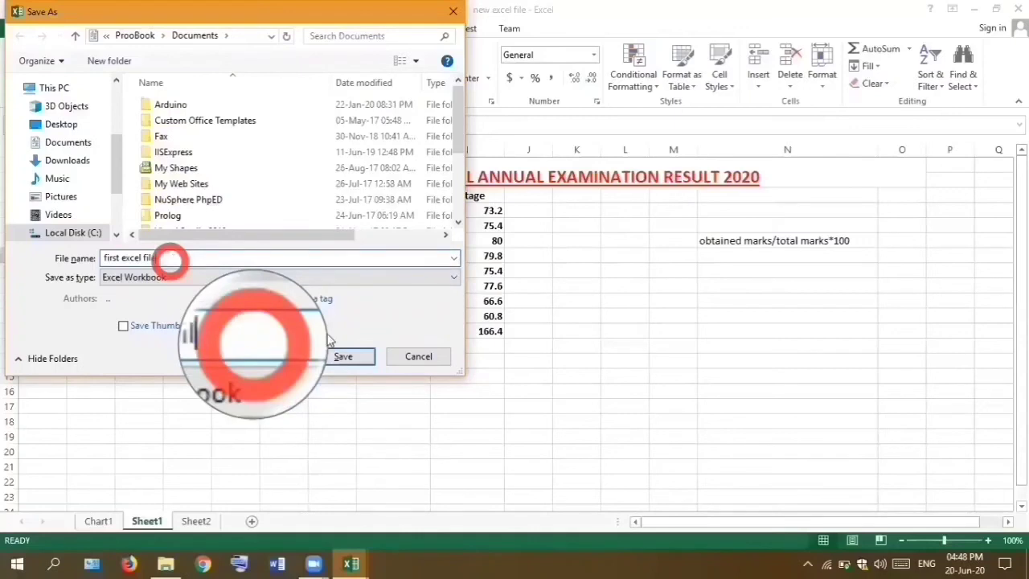
{"action": "left_click", "coordinate": [338, 356]}
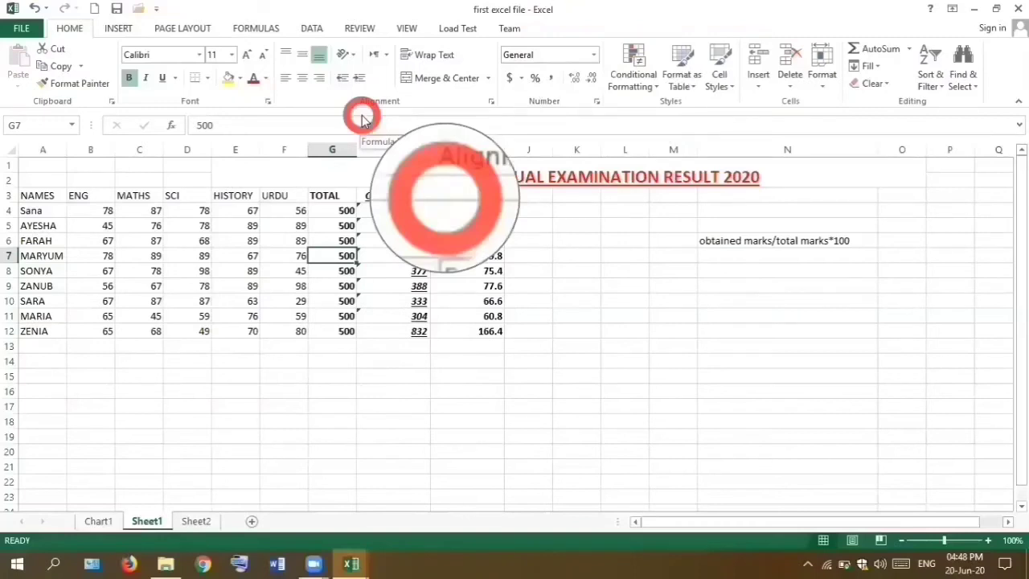
{"action": "left_click", "coordinate": [195, 521]}
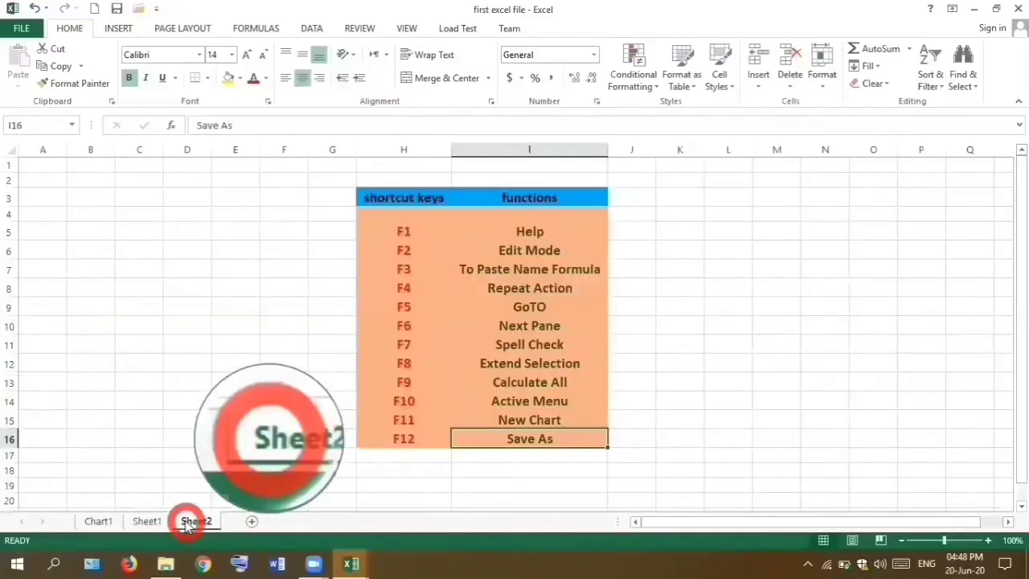